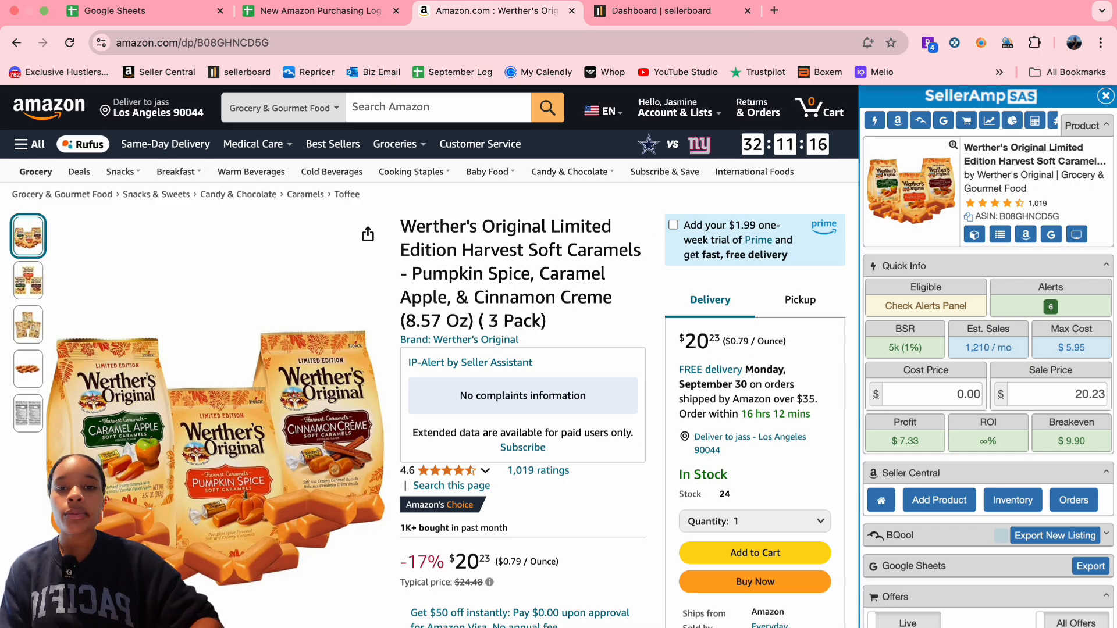
- Switch to the sellerboard dashboard showing today's $694.06 and month-to-date $12,441.03 sales
click(673, 21)
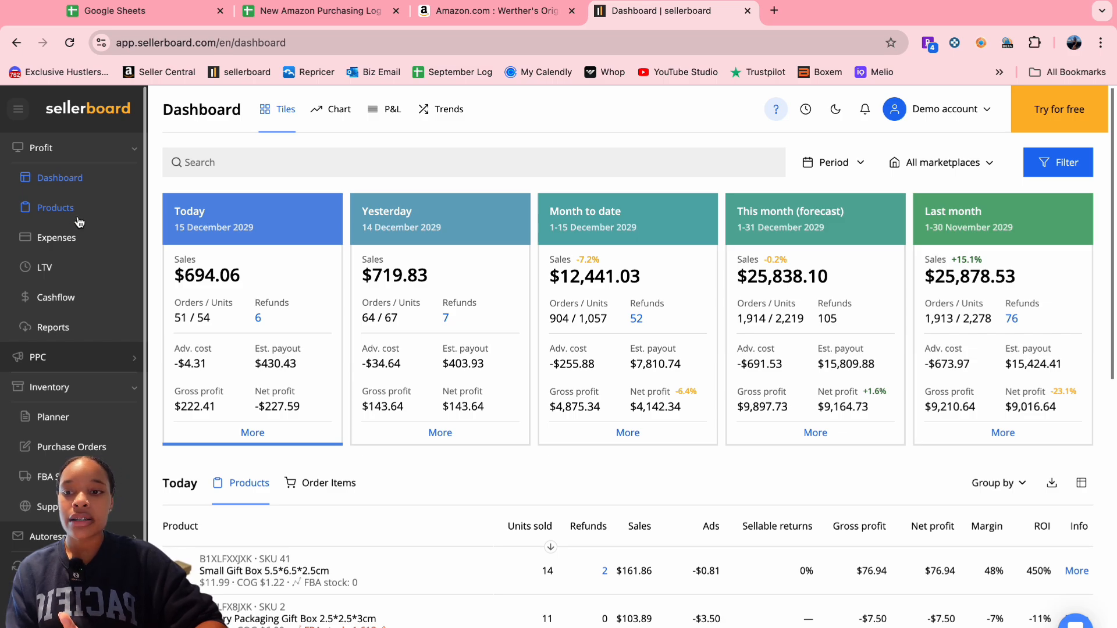
- Open sellerboard's Expenses page and select an expense row for inline editing
click(63, 239)
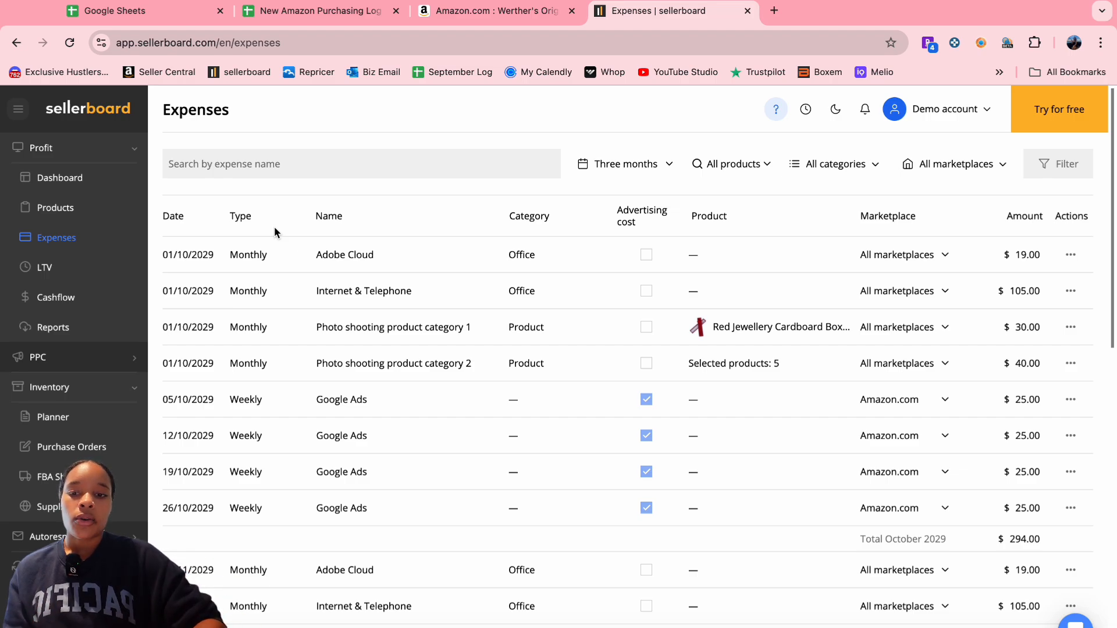
click(381, 415)
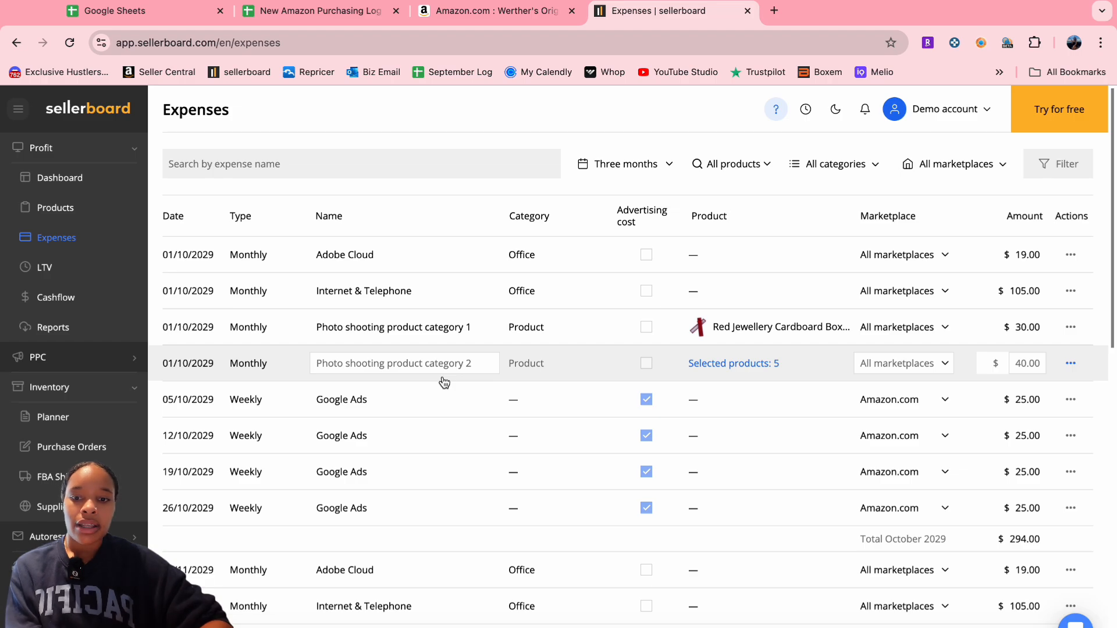
- Browse the October and November expenses, then switch to the New Amazon Purchasing Log spreadsheet
scroll(444, 381, down, 13)
scroll(443, 379, up, 13)
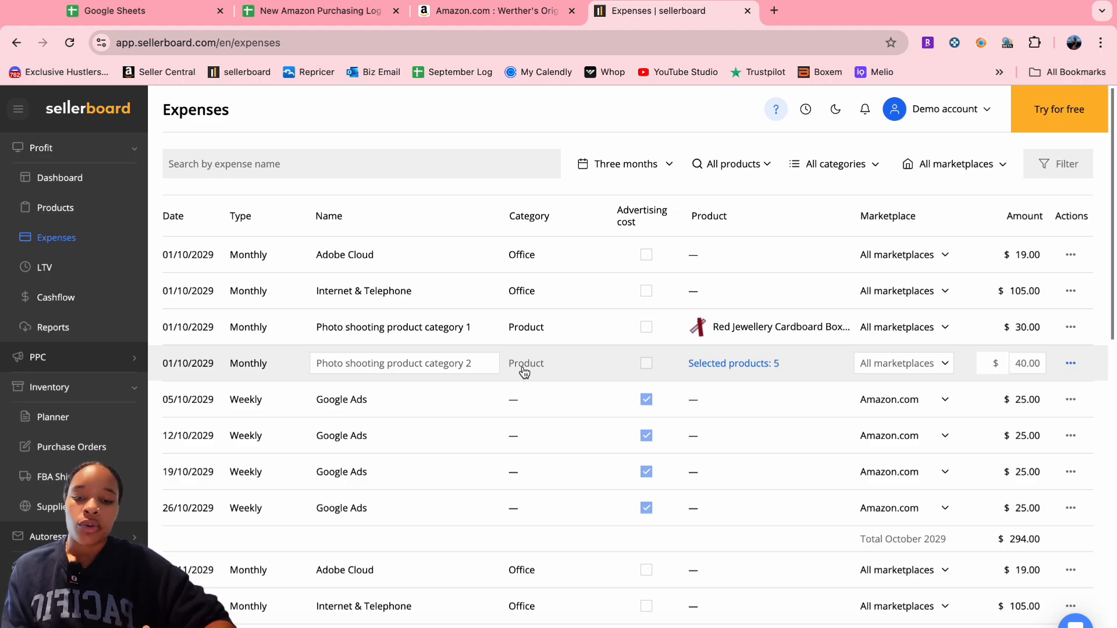
scroll(307, 427, down, 3)
scroll(308, 427, up, 3)
scroll(307, 428, down, 5)
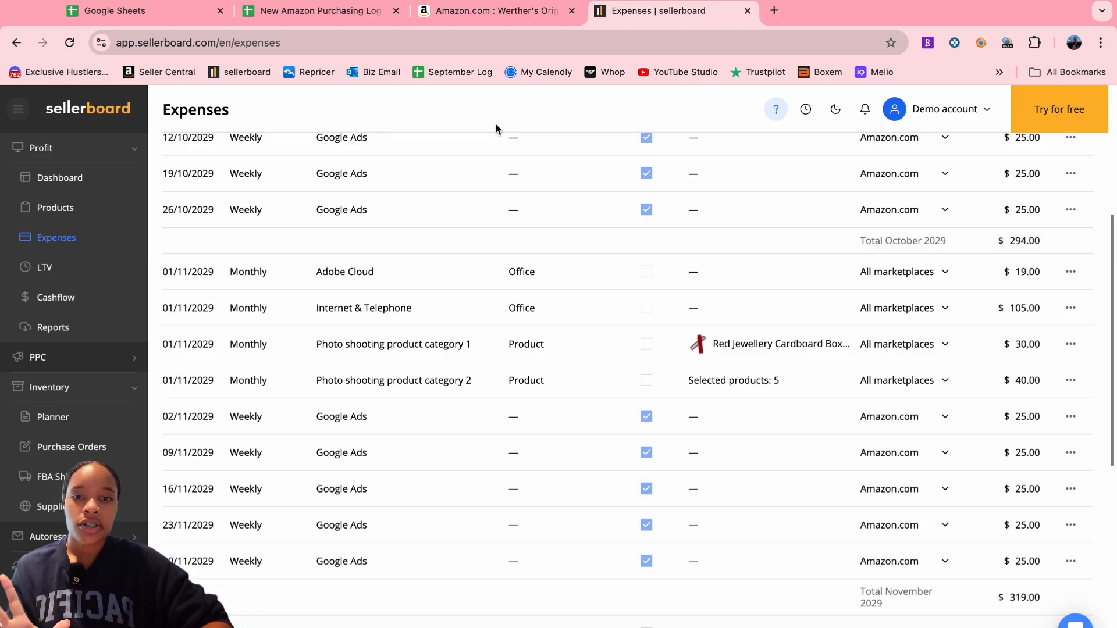
click(332, 12)
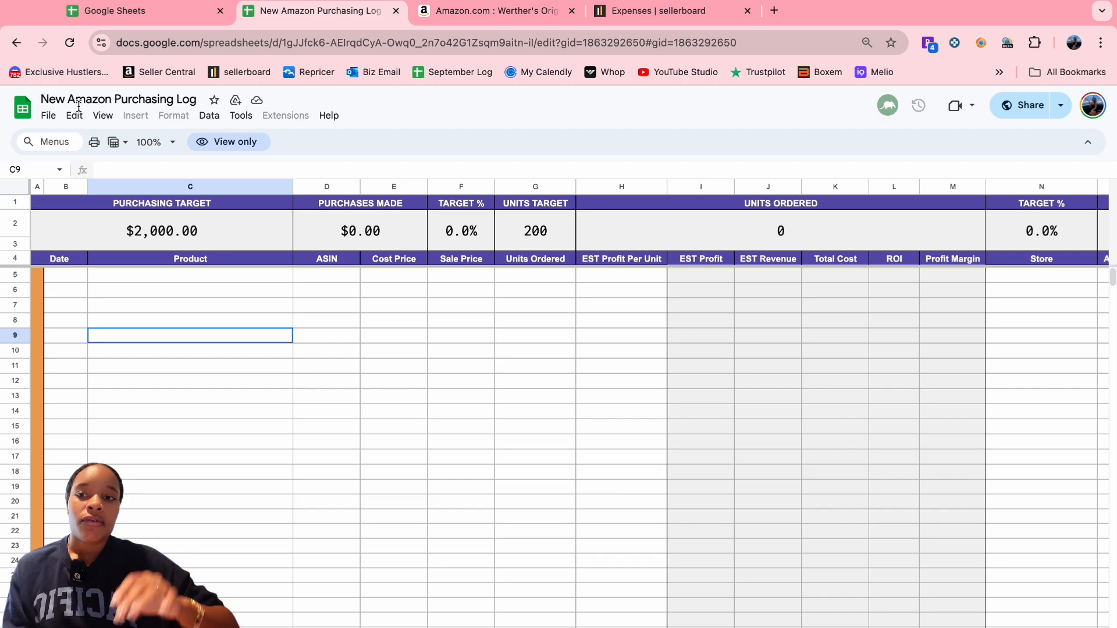
- Make a copy of the purchasing log spreadsheet named 'test'
click(48, 117)
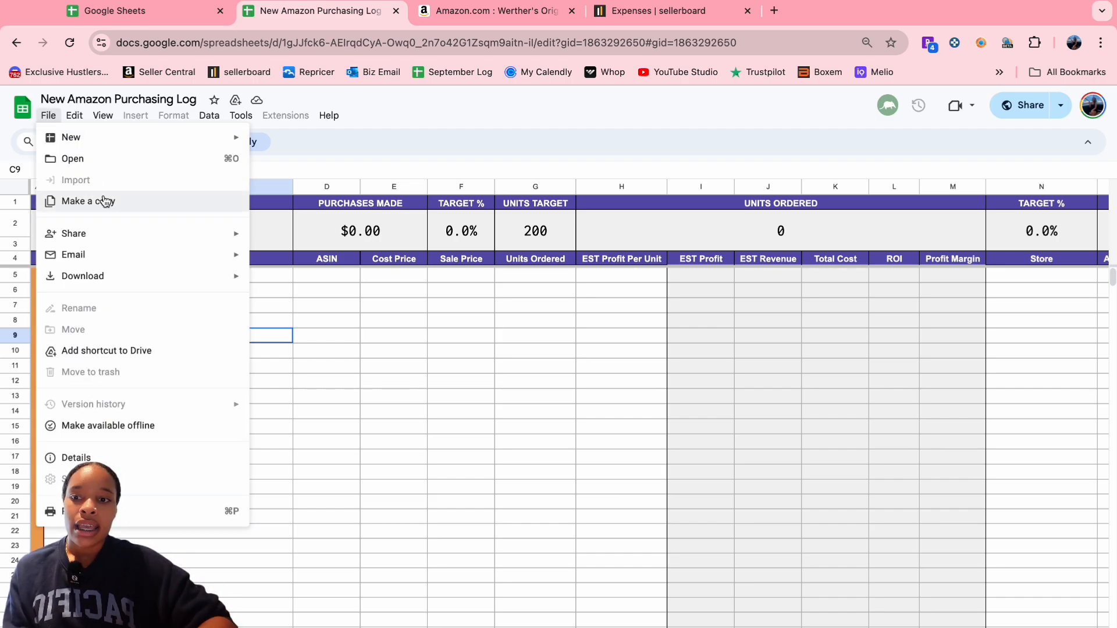
click(274, 351)
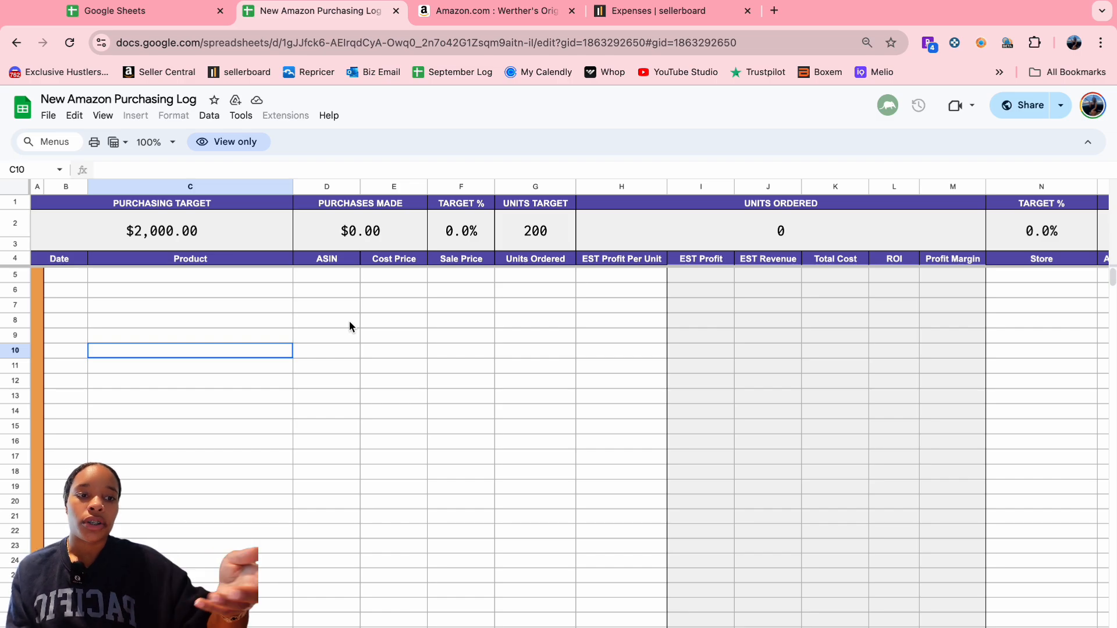
click(47, 115)
click(111, 202)
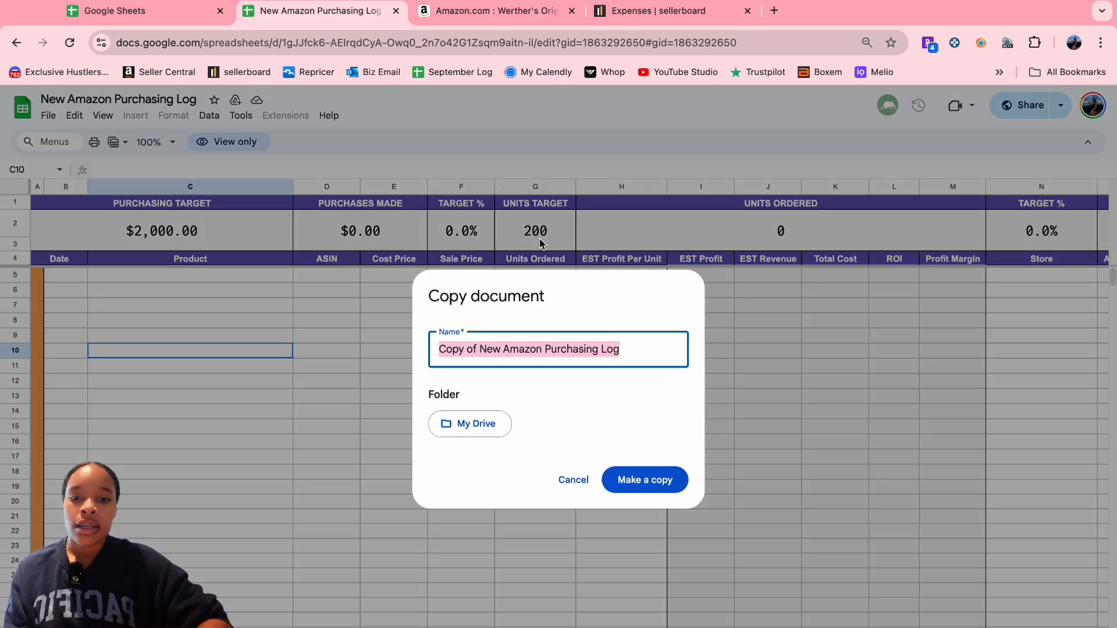
text(test)
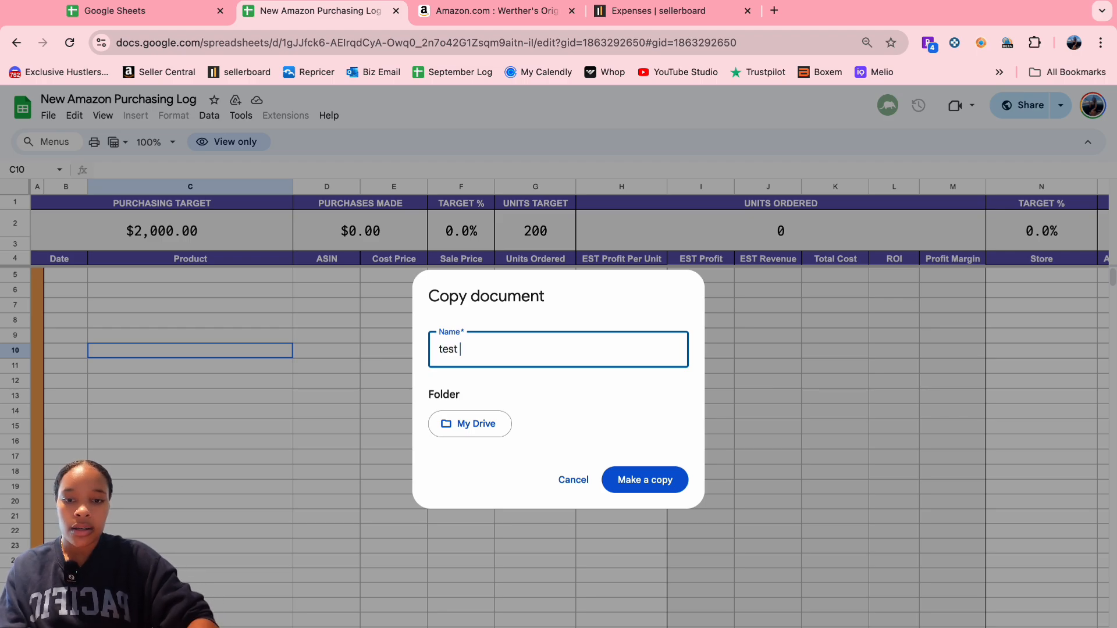
click(655, 479)
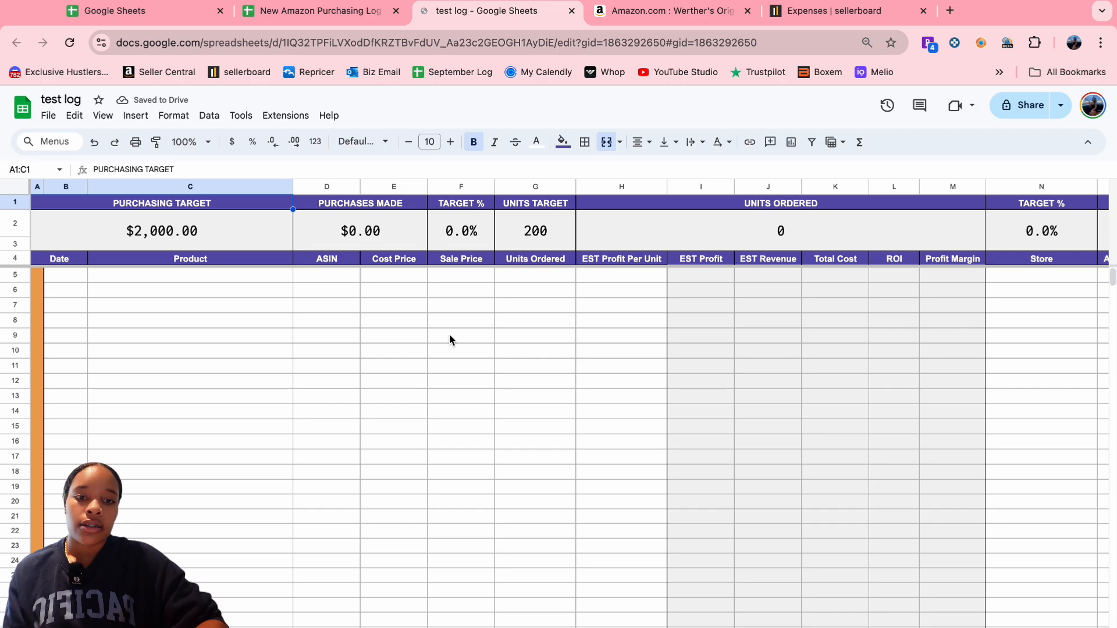
click(154, 5)
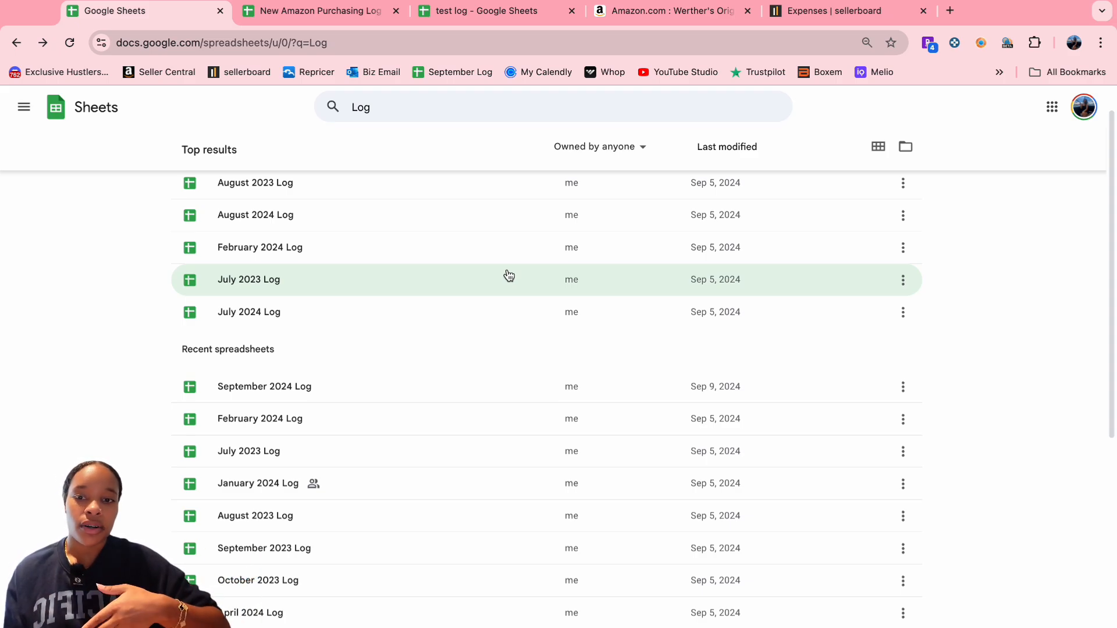
scroll(502, 352, down, 1)
scroll(501, 351, up, 1)
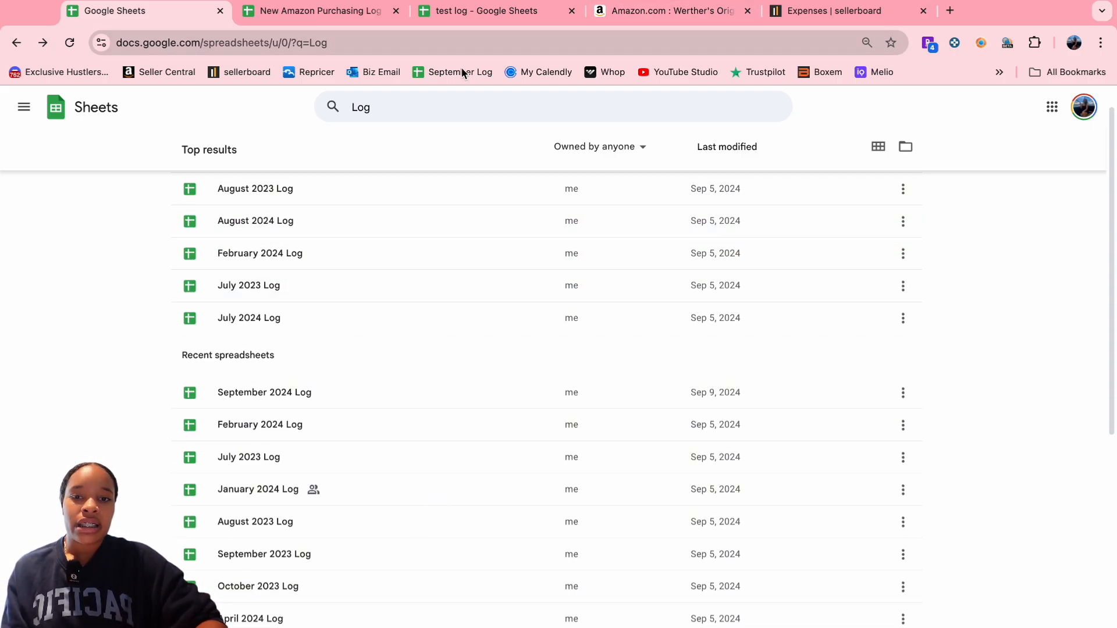
click(950, 10)
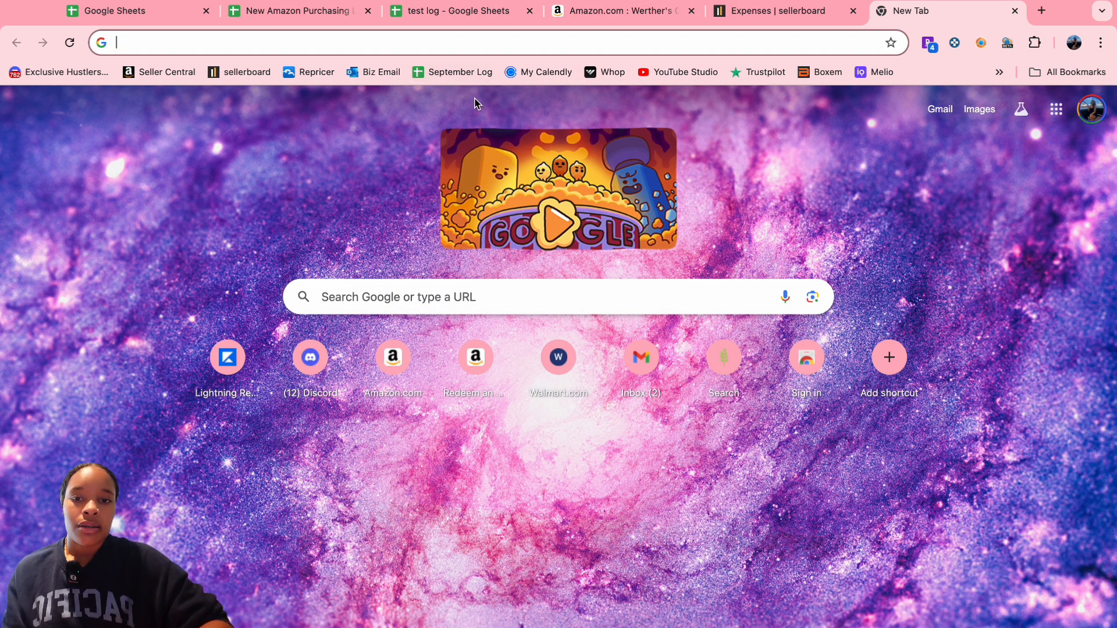
click(307, 10)
click(476, 10)
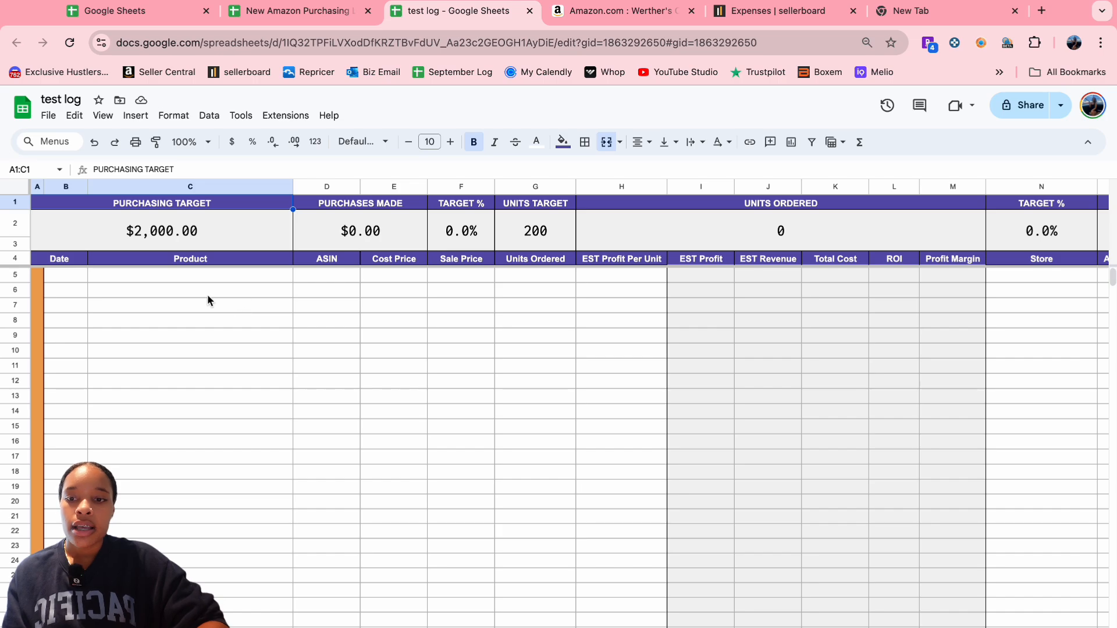
- Select B5, then search Google for the Werther's title and open the Walgreens $5.99 offer
click(59, 276)
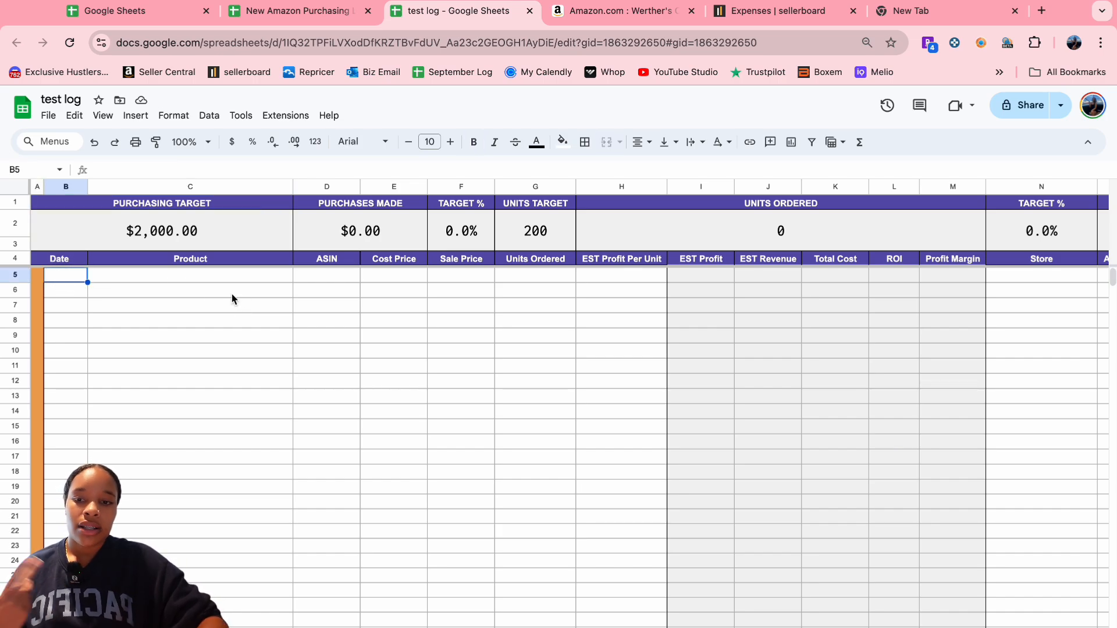
click(622, 12)
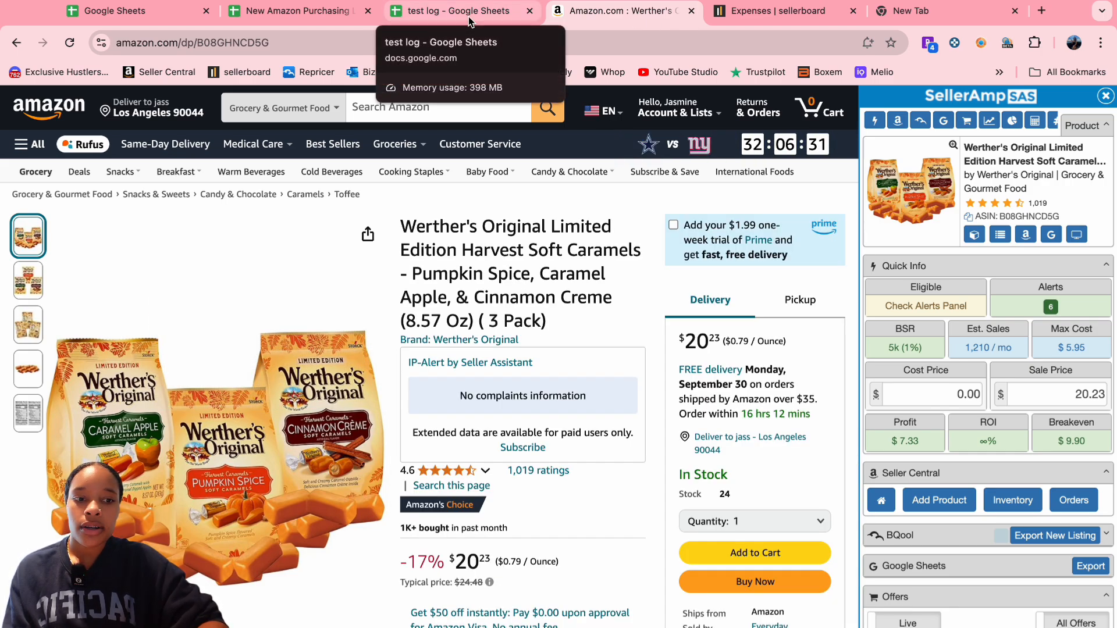
click(1052, 236)
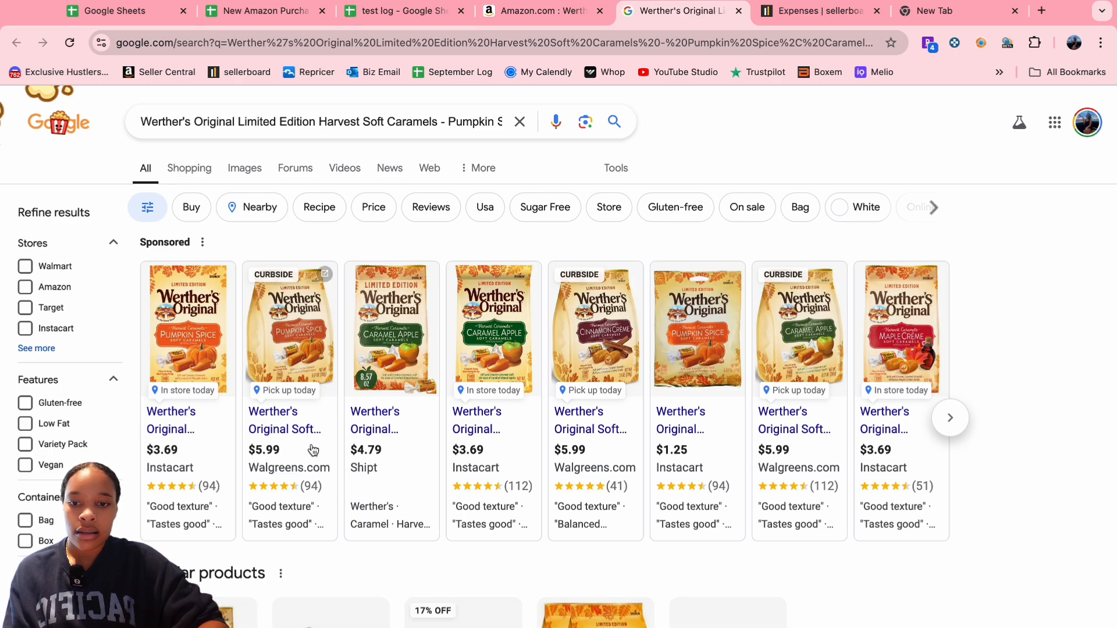
click(290, 432)
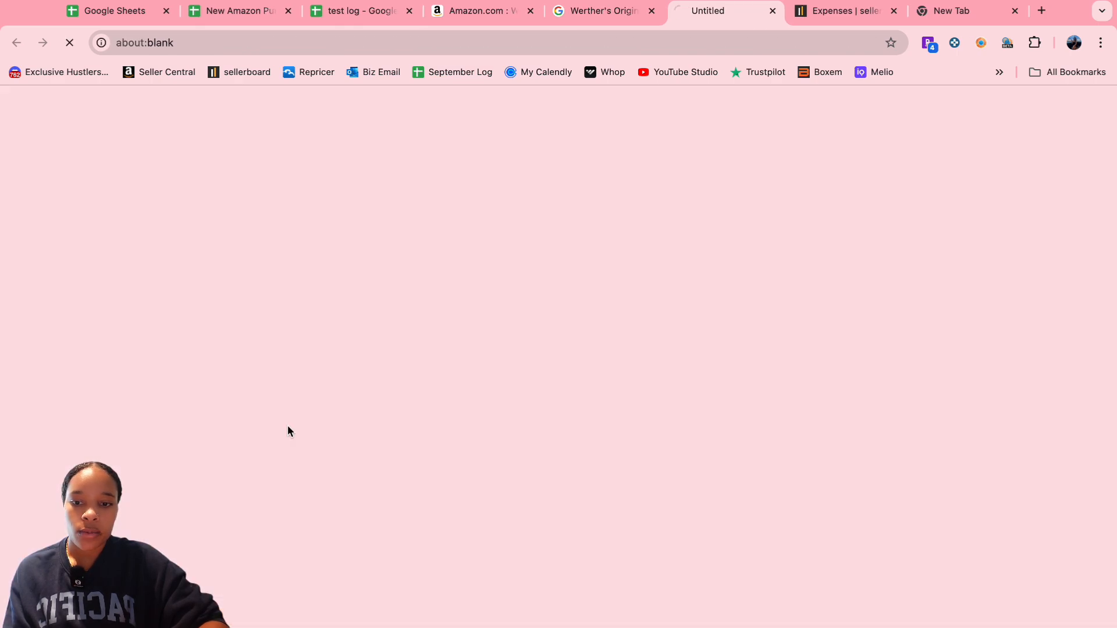
- Close the search results, dismiss the location prompt and return to the test log
click(612, 16)
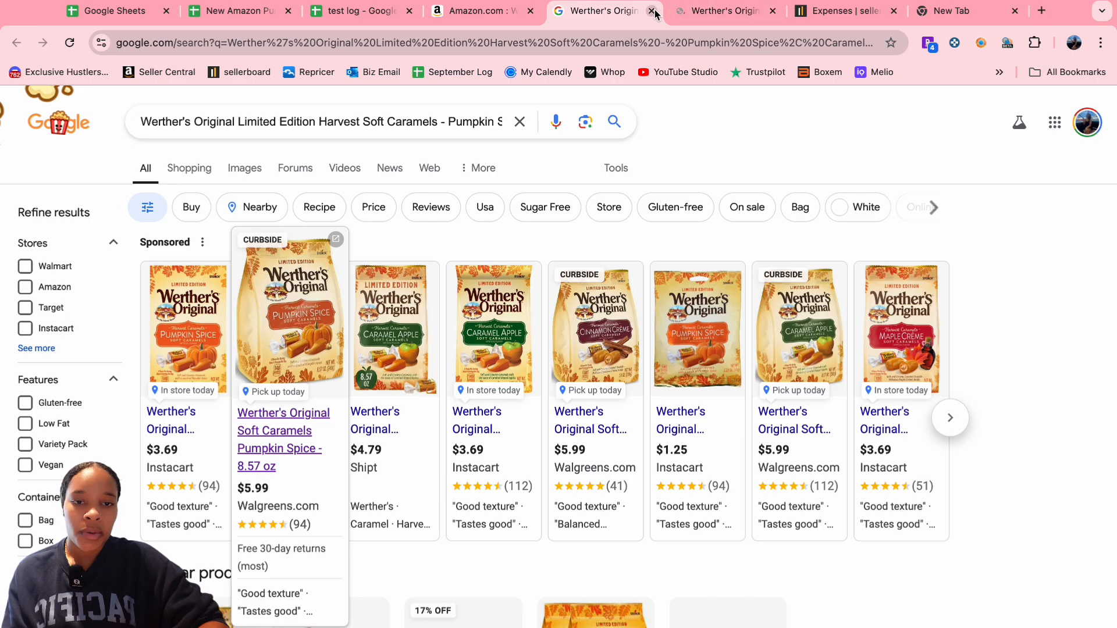
click(654, 12)
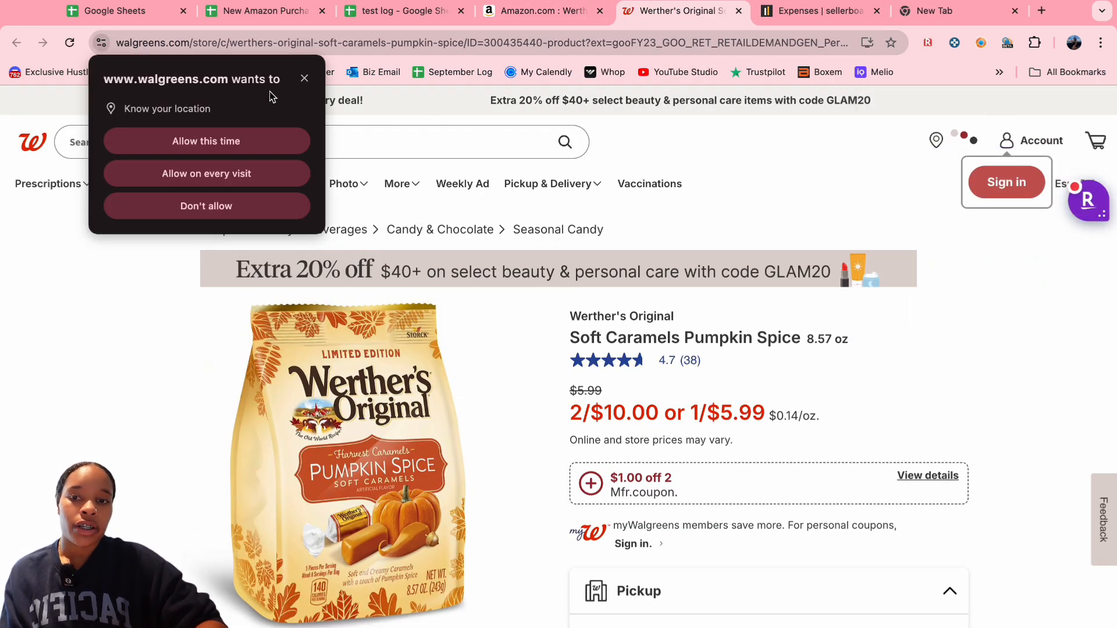
click(302, 77)
click(407, 11)
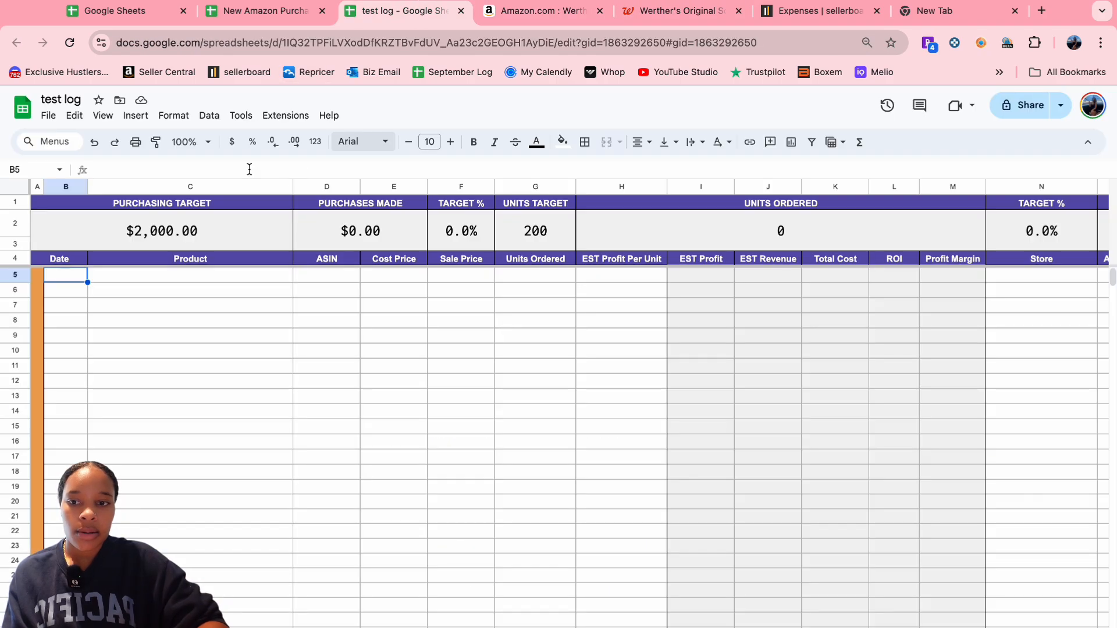
- Enter the date 9/25 in B5 and paste the Werther's Harvest Soft Caramels title into C5
text(9)
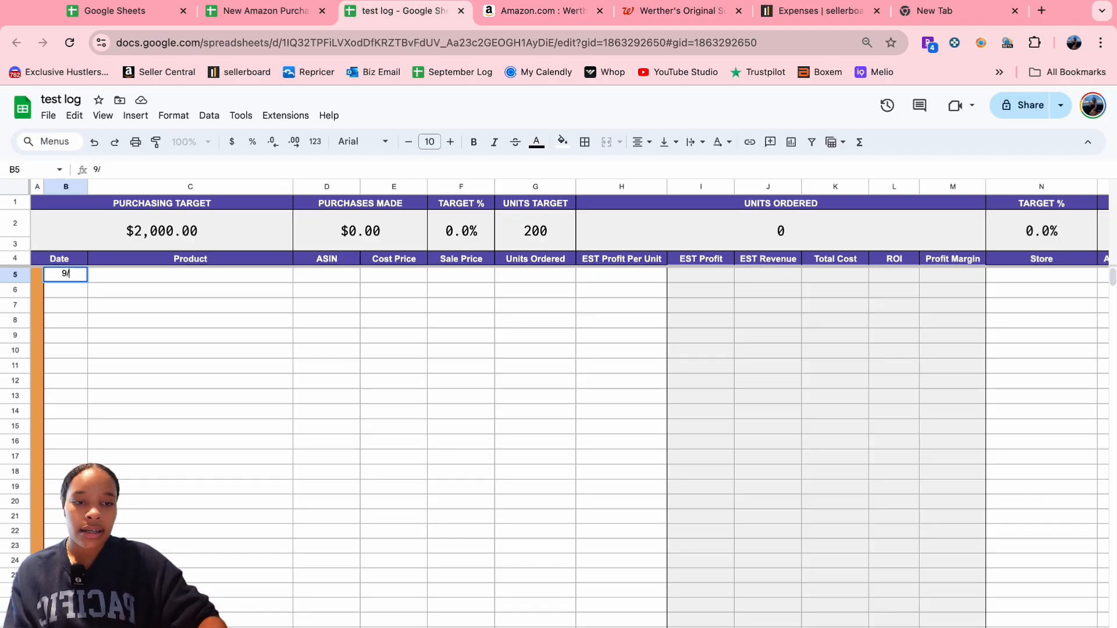
text(/)
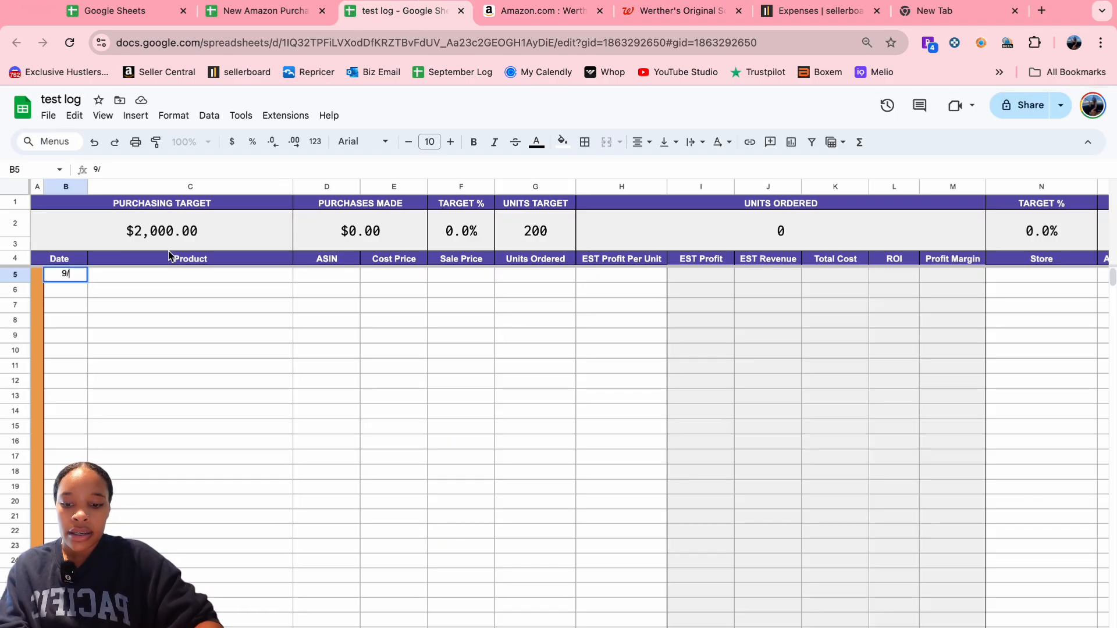
text(24)
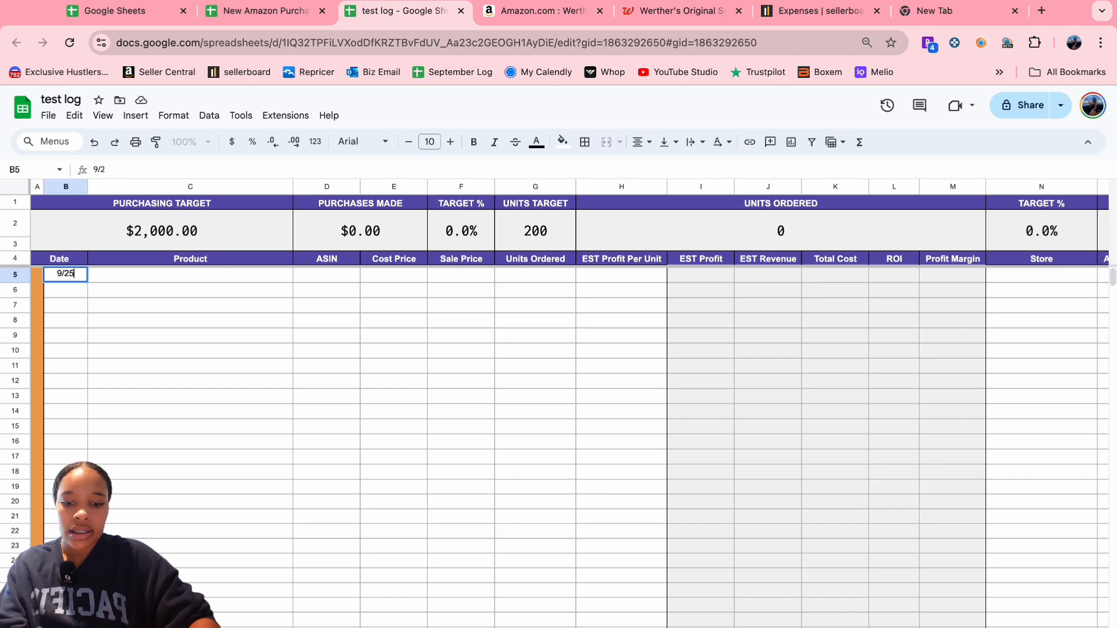
click(129, 279)
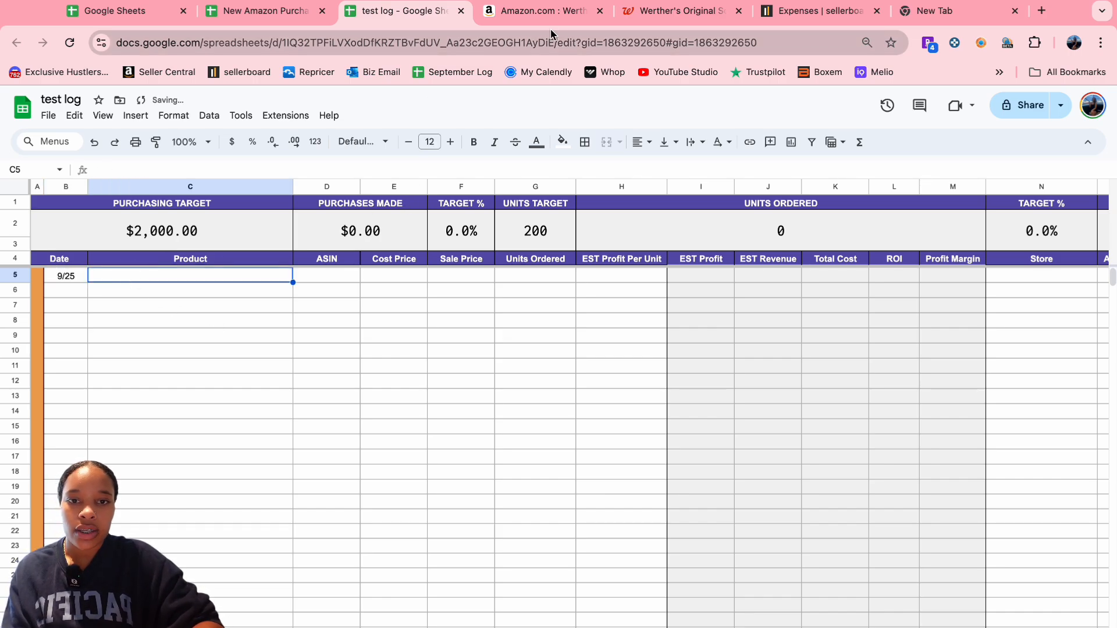
click(536, 11)
drag(401, 227, 559, 311)
key(ctrl+c)
click(402, 11)
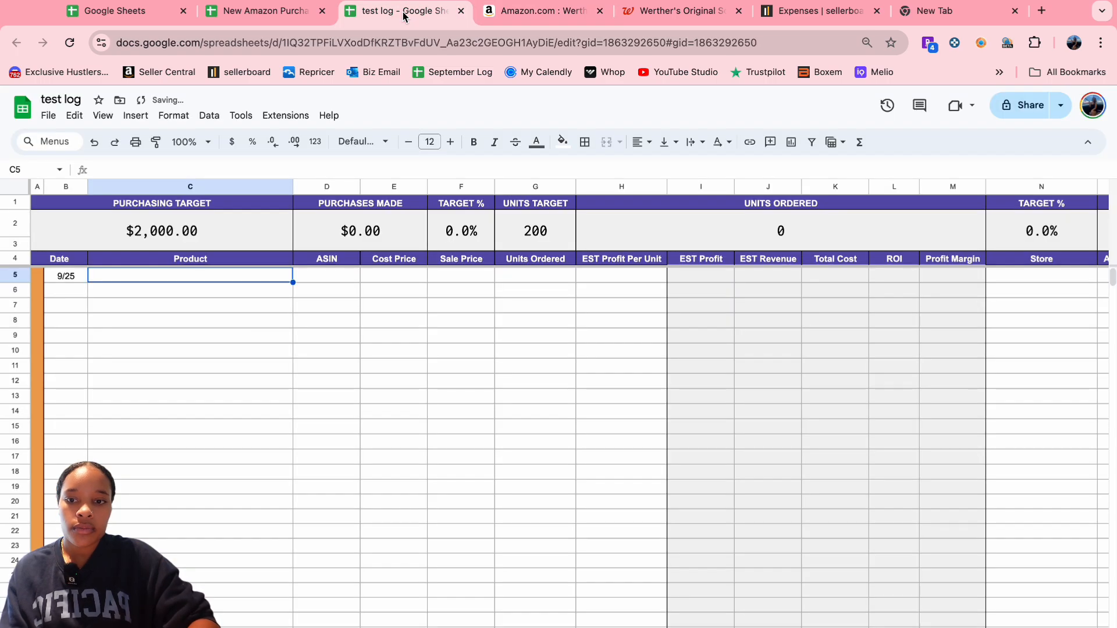
key(ctrl+v)
- Reduce the title's font size to 10 and select cell D5
click(408, 151)
click(408, 151)
click(408, 150)
click(408, 151)
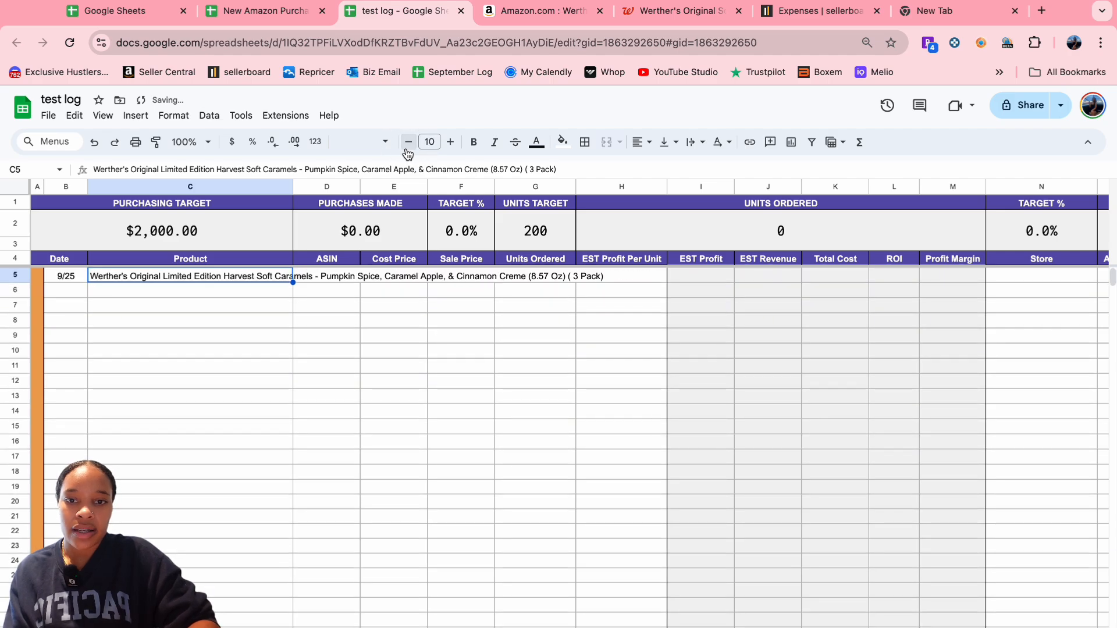
click(336, 282)
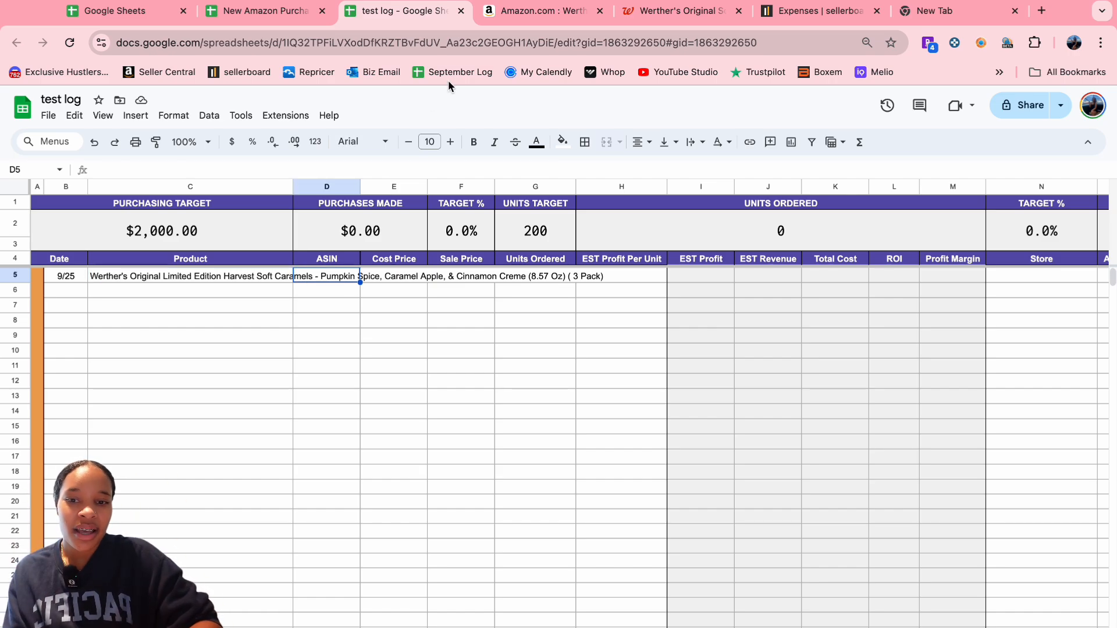
click(531, 11)
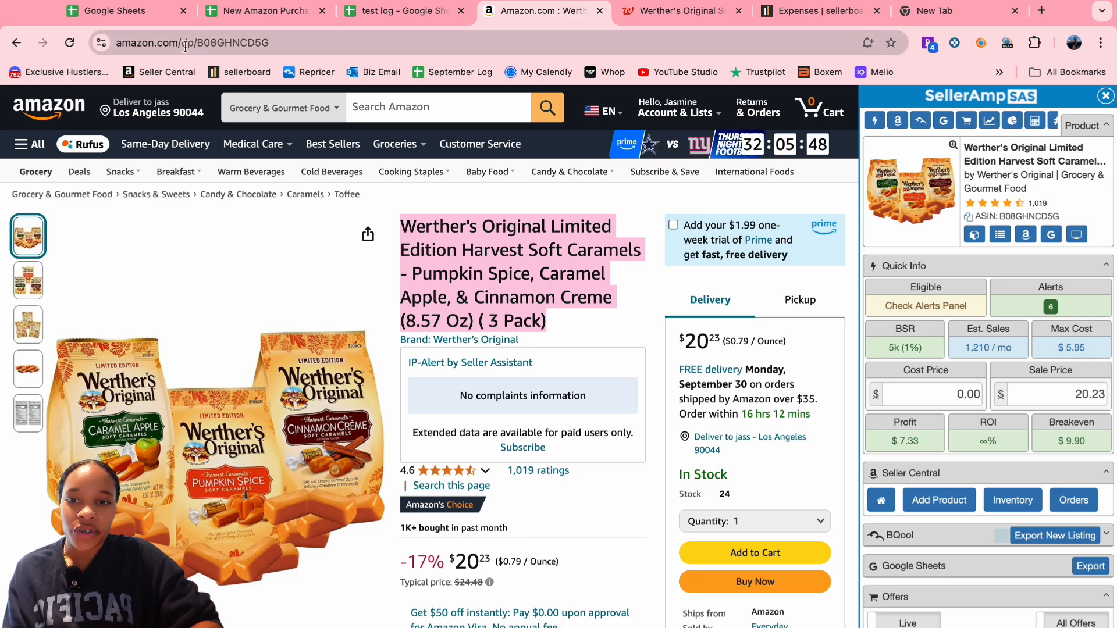
- Paste the ASIN B08GHNCD5G from the Amazon URL into cell D5
double_click(289, 44)
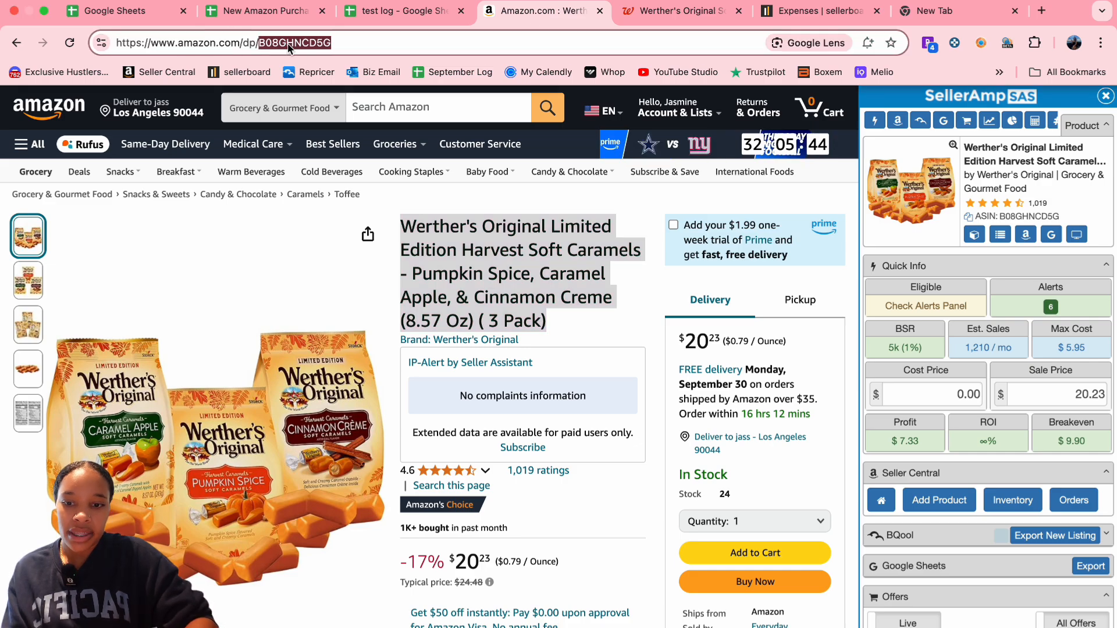
key(ctrl+c)
click(434, 4)
key(ctrl+v)
click(386, 277)
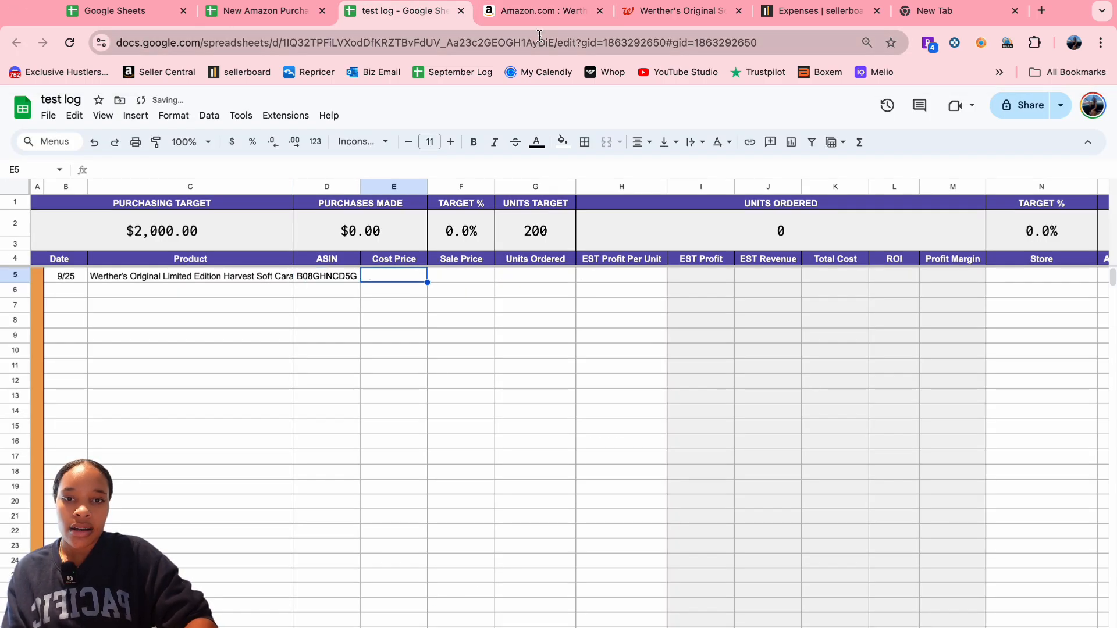
- Check the Walgreens caramels price and start entering 10 as E5's cost price
click(540, 11)
click(675, 12)
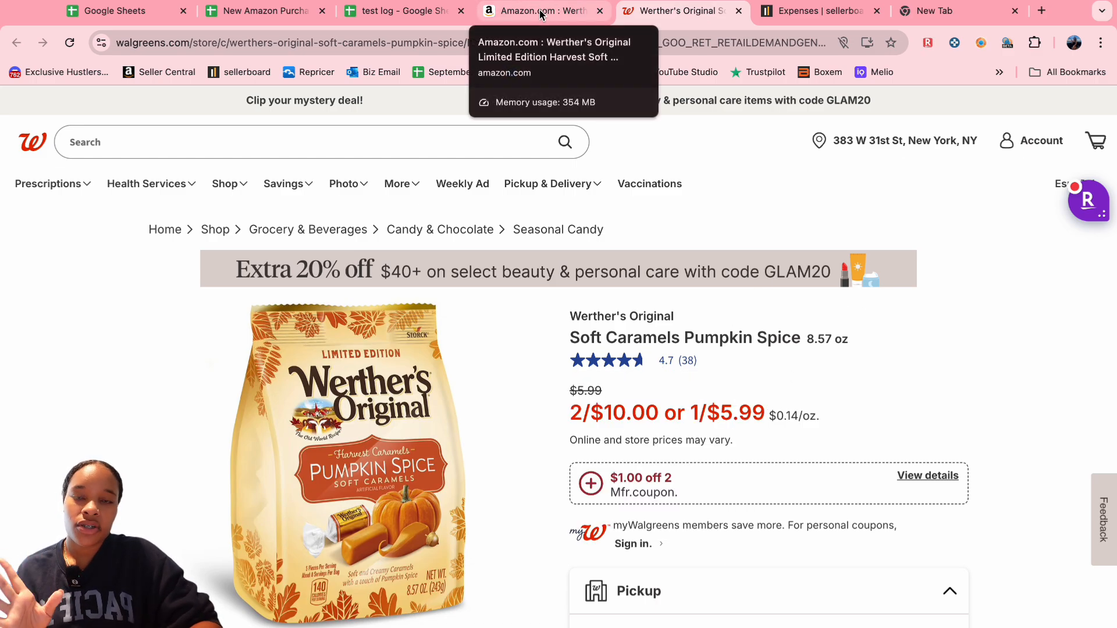
click(414, 14)
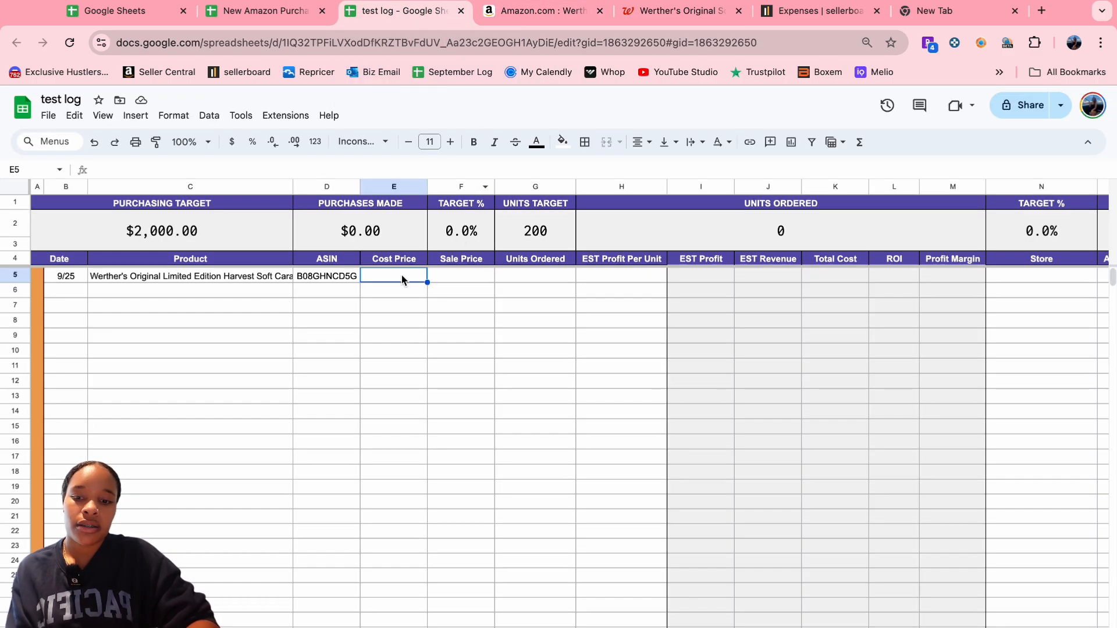
text(10)
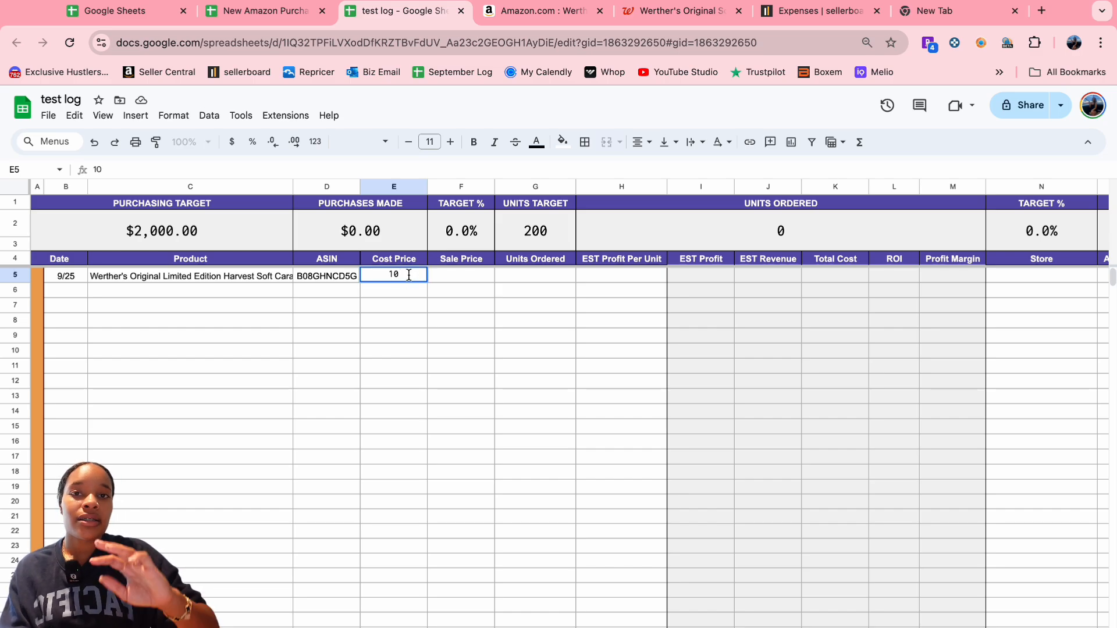
click(274, 11)
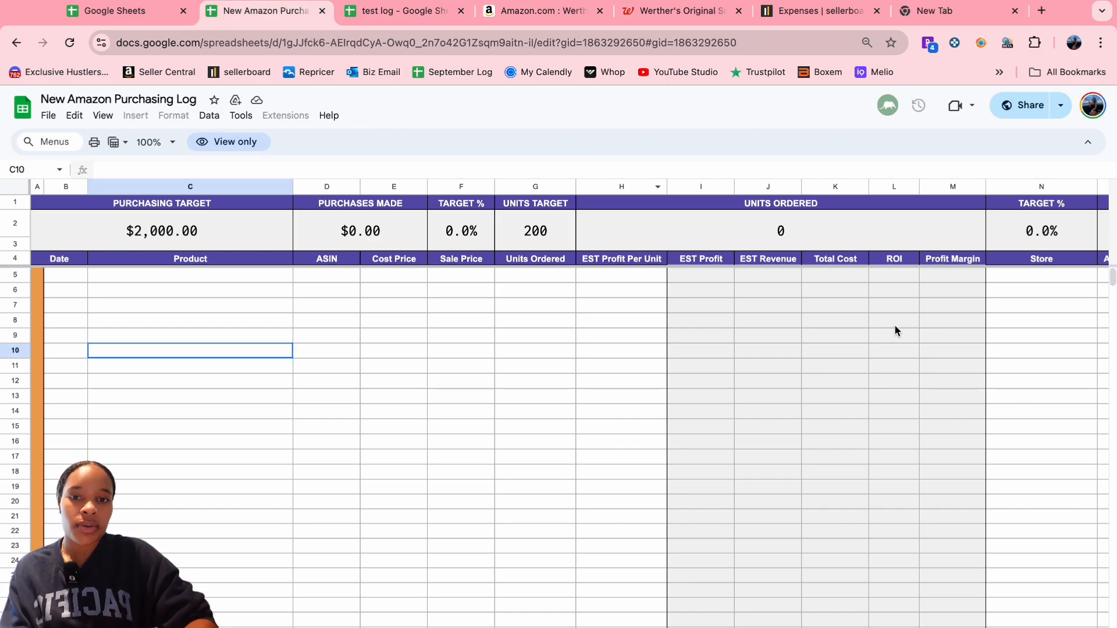
click(544, 10)
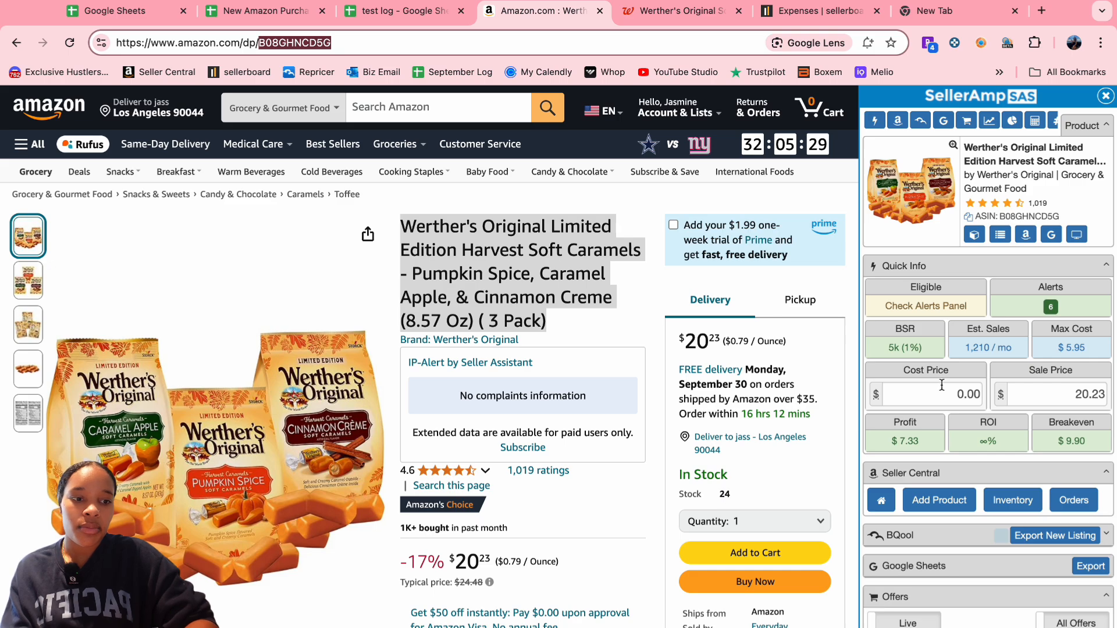
- Set SellerAmp's cost price to 5.35 ($1.82 profit, 34.02% ROI) and start editing cell E5
click(936, 385)
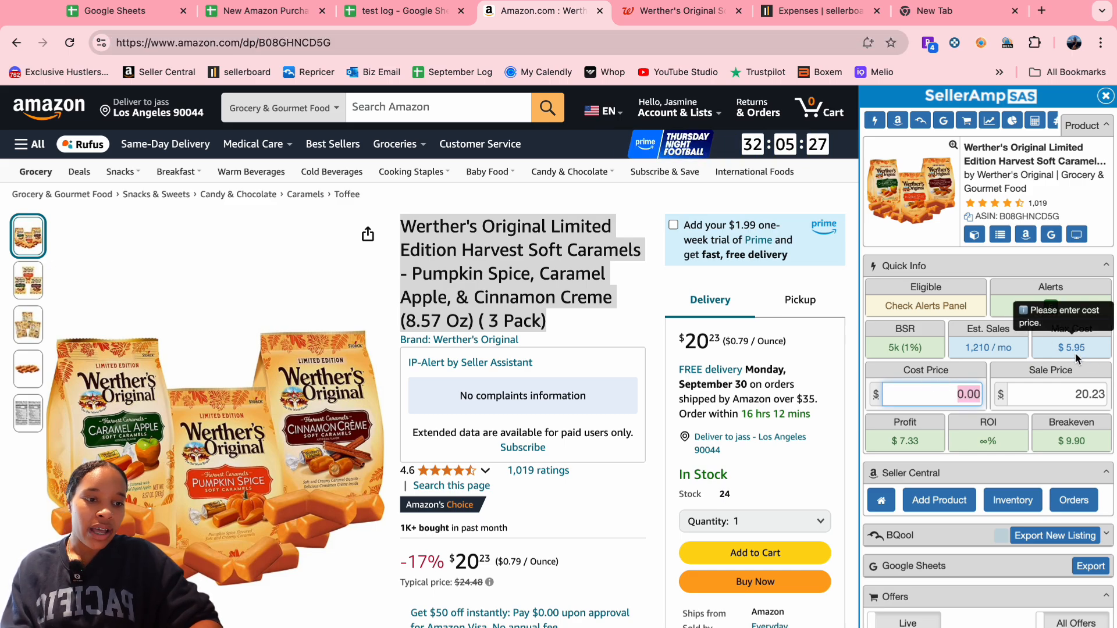
text(5)
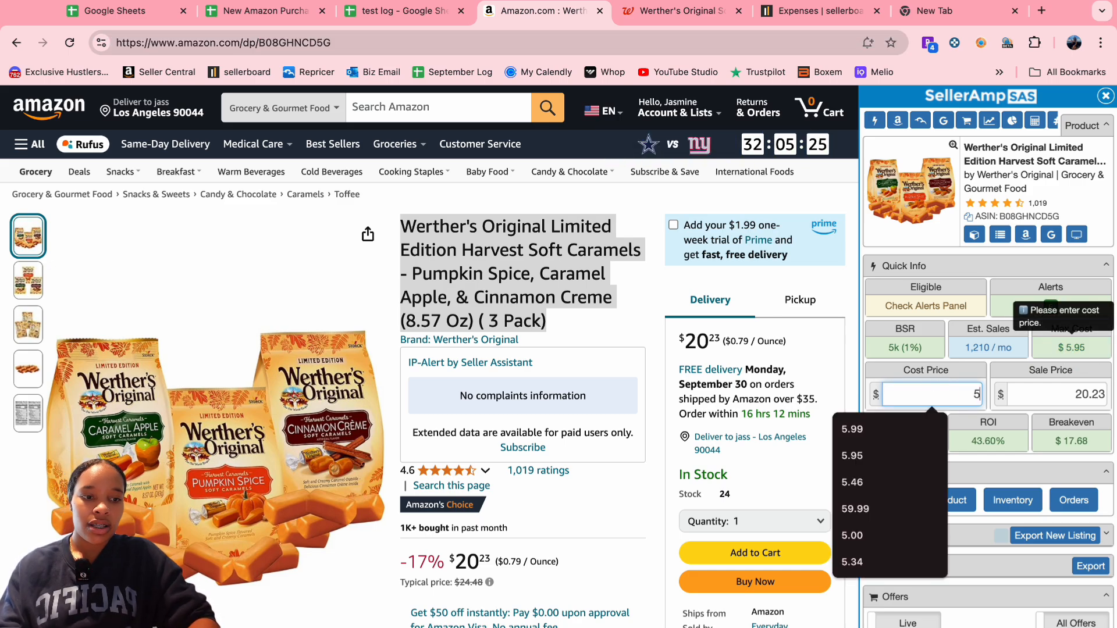
click(991, 367)
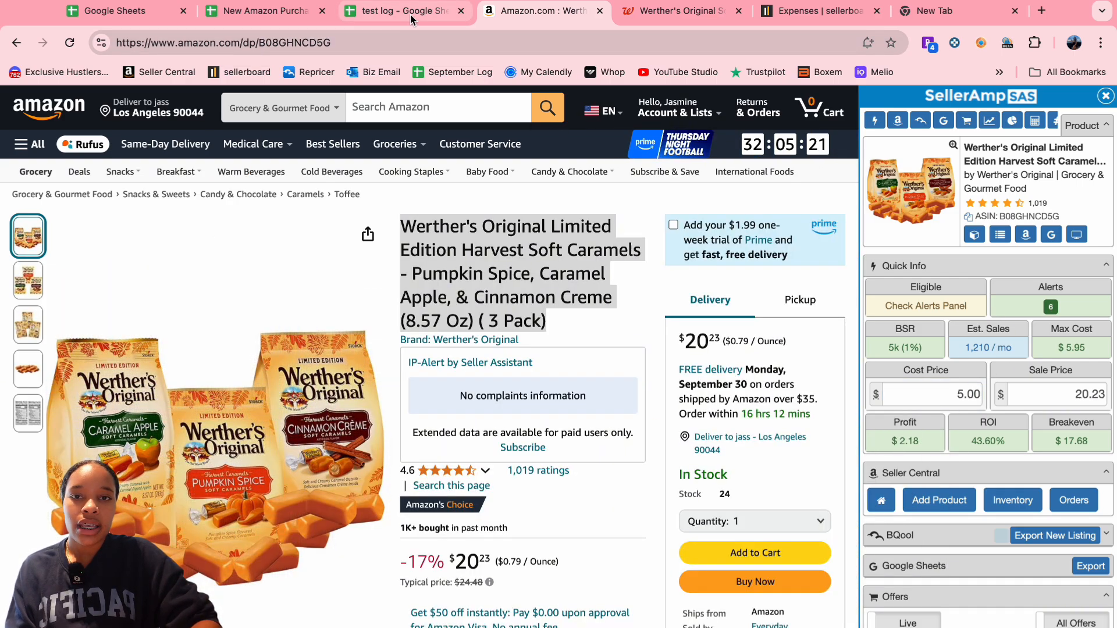
click(969, 390)
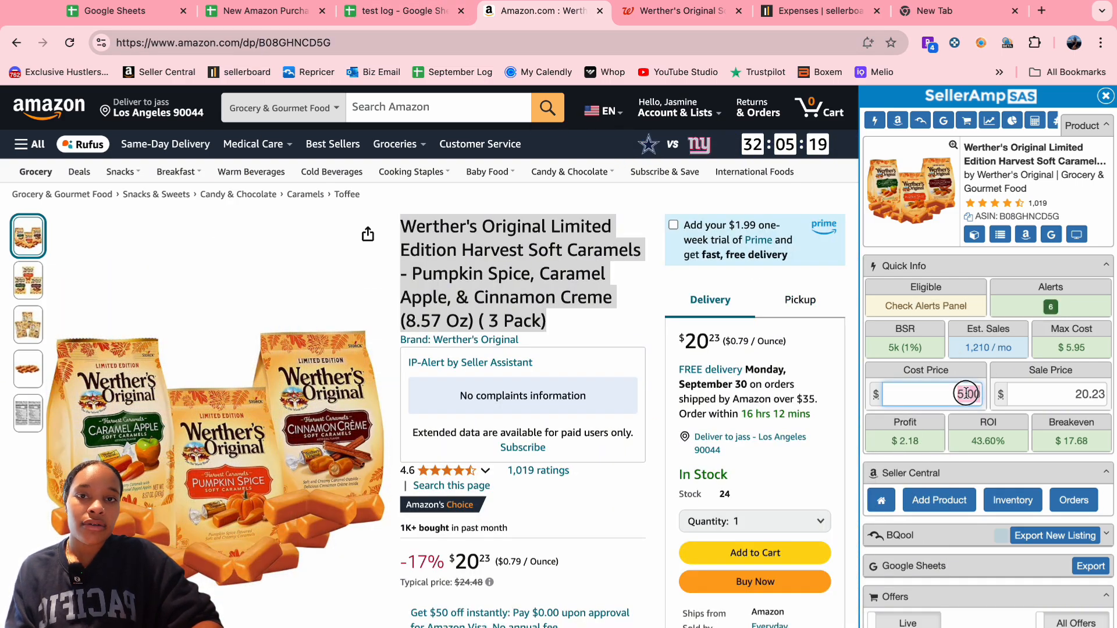
text(5.25)
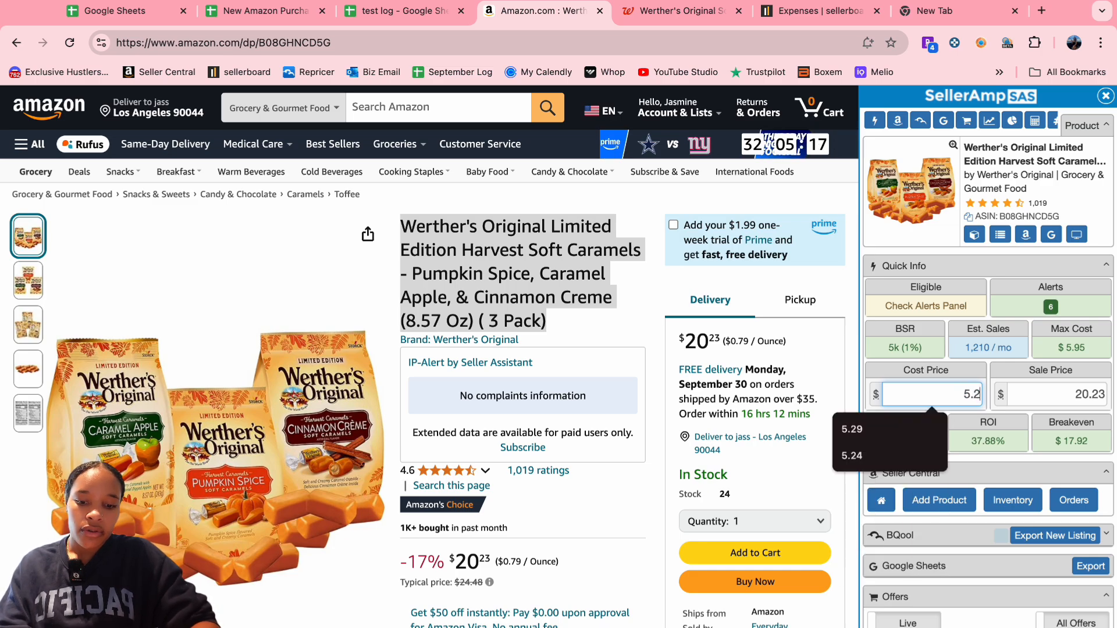
key(BackSpace)
key(BackSpace)
text(35)
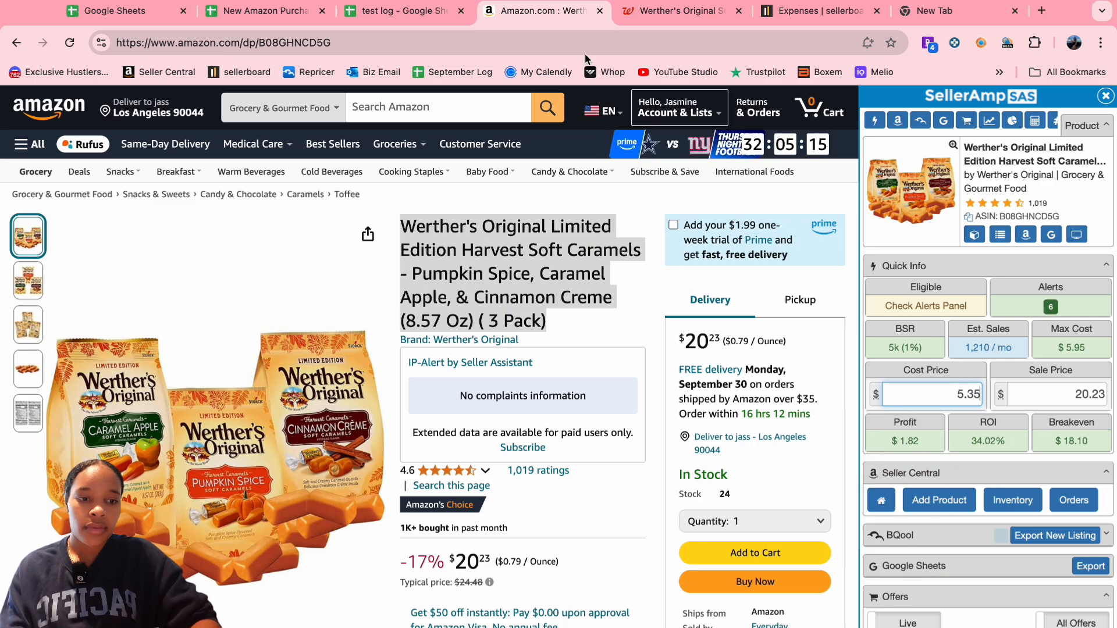
click(398, 16)
double_click(379, 274)
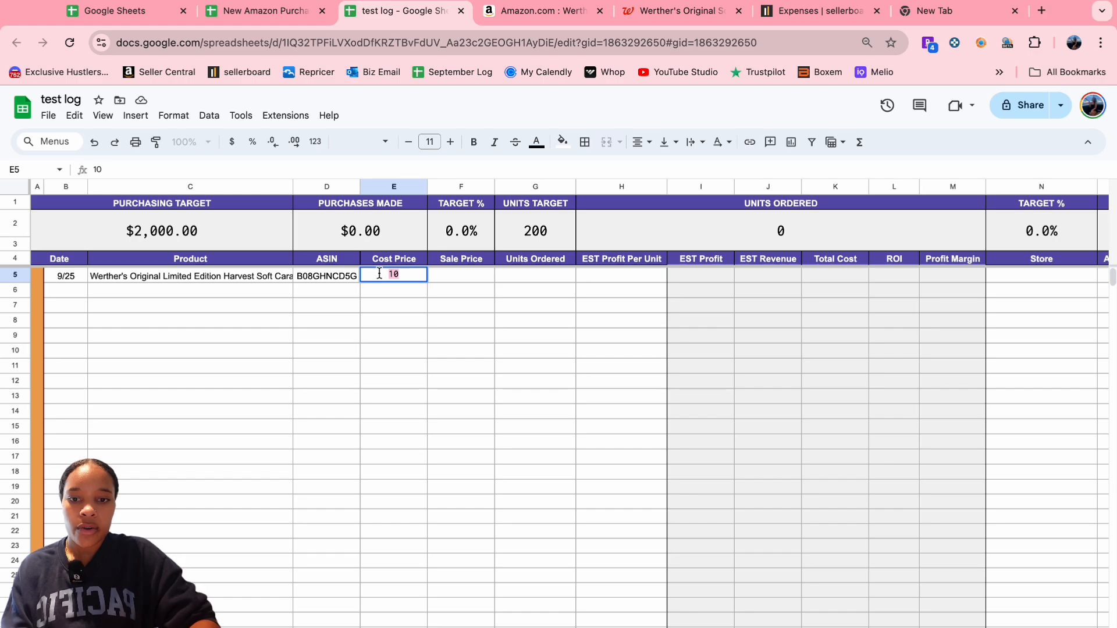
- Enter 5.35 as the cost price in E5 and go back to the Amazon listing
text(5.35)
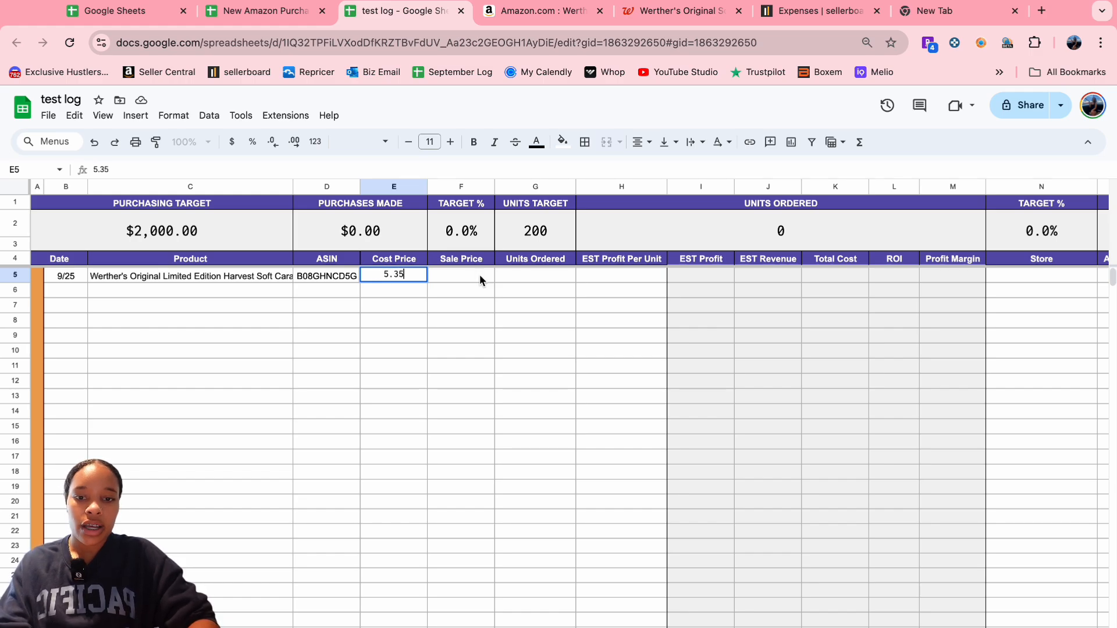
click(465, 278)
click(527, 13)
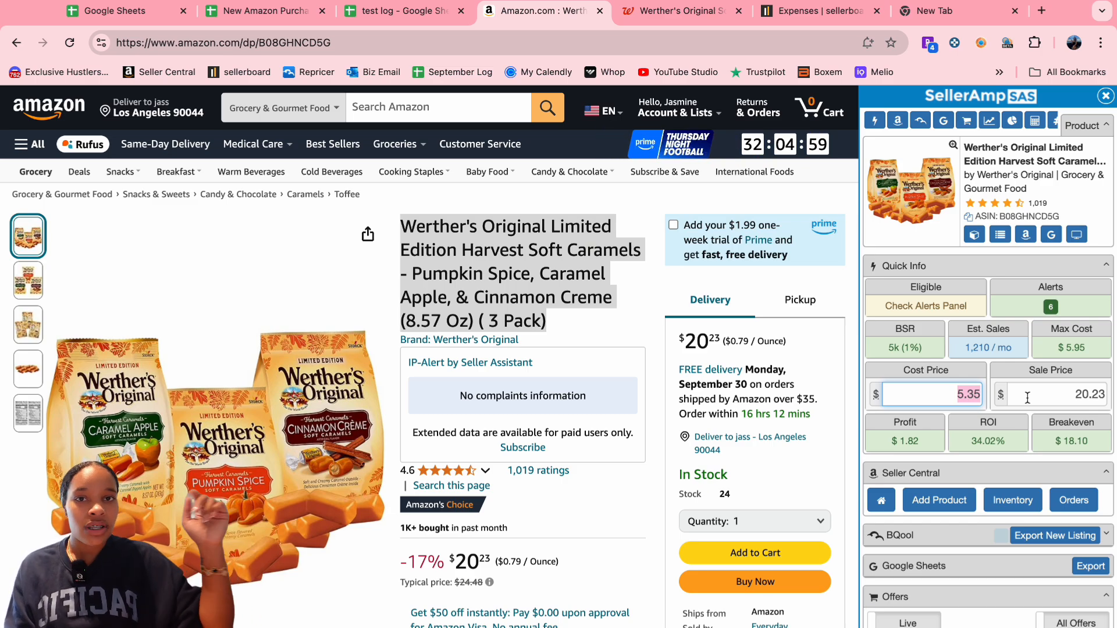
click(963, 485)
click(960, 486)
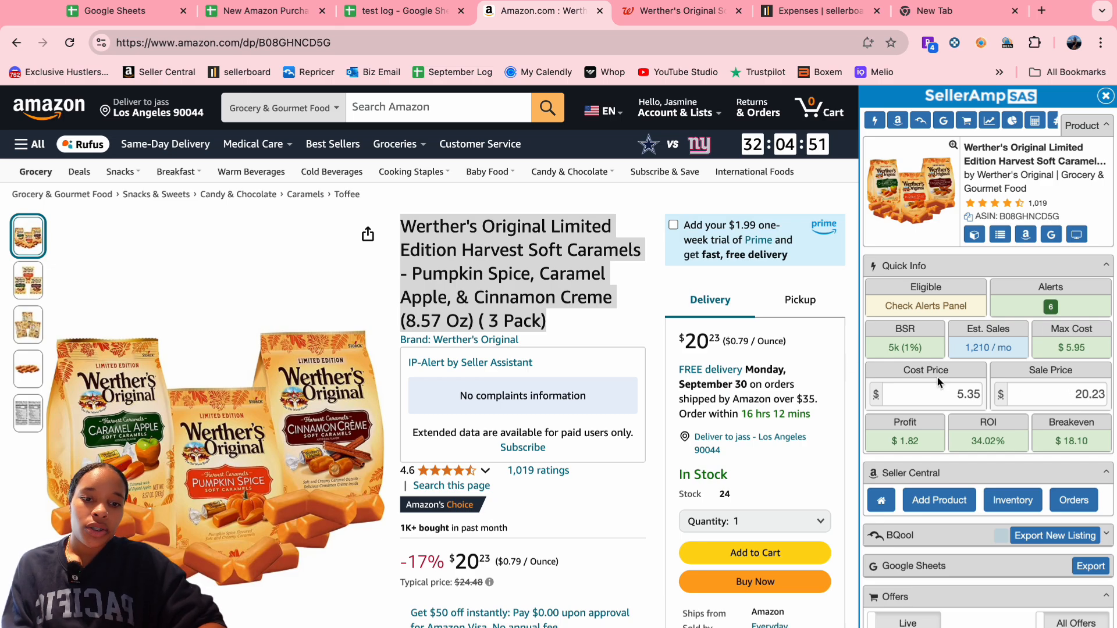
scroll(938, 378, down, 5)
scroll(938, 379, down, 3)
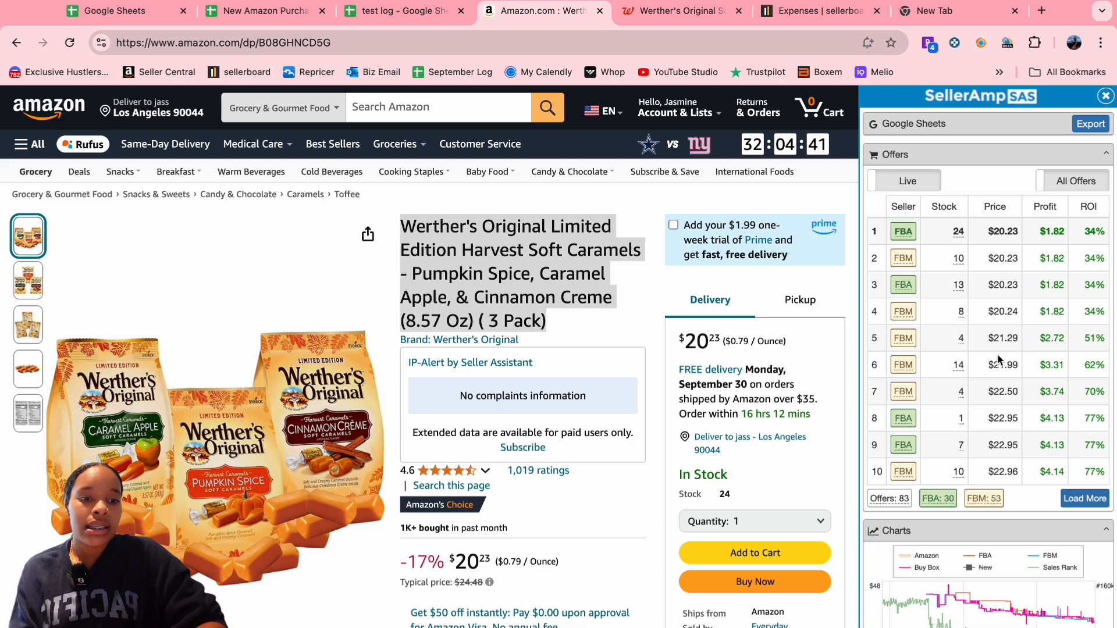
scroll(416, 466, down, 3)
scroll(416, 465, up, 1)
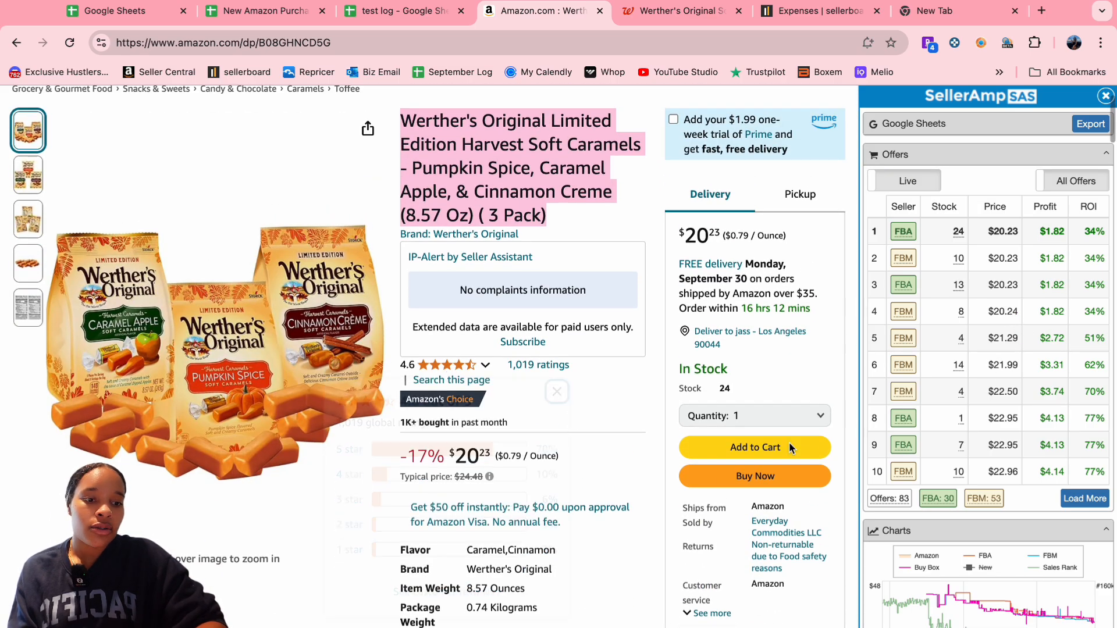
scroll(834, 434, down, 10)
scroll(955, 475, down, 8)
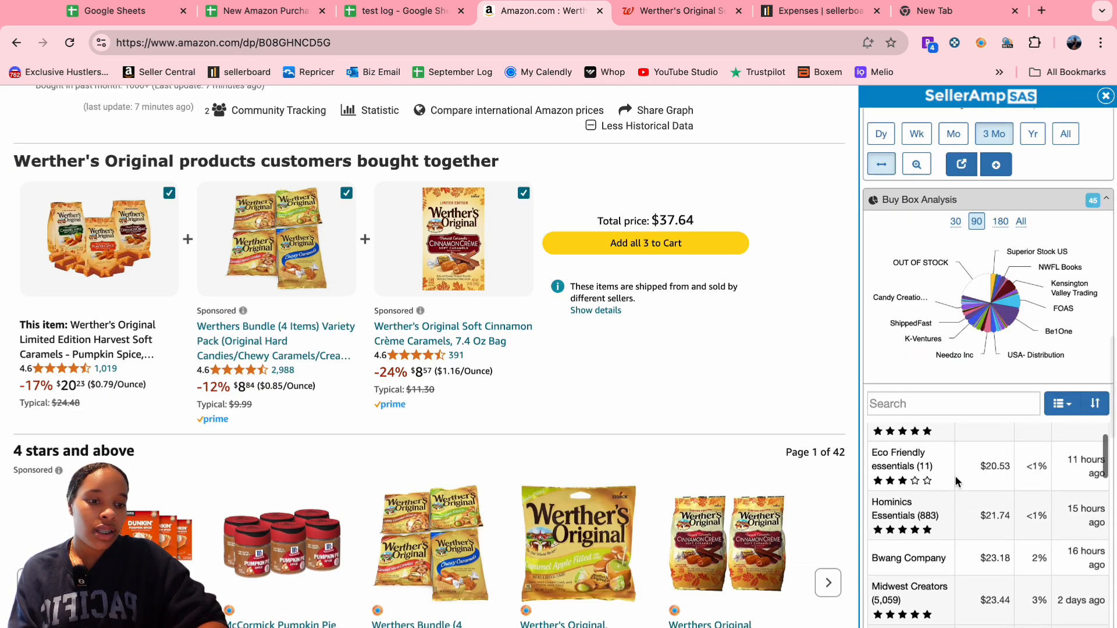
scroll(984, 360, down, 10)
scroll(984, 360, up, 5)
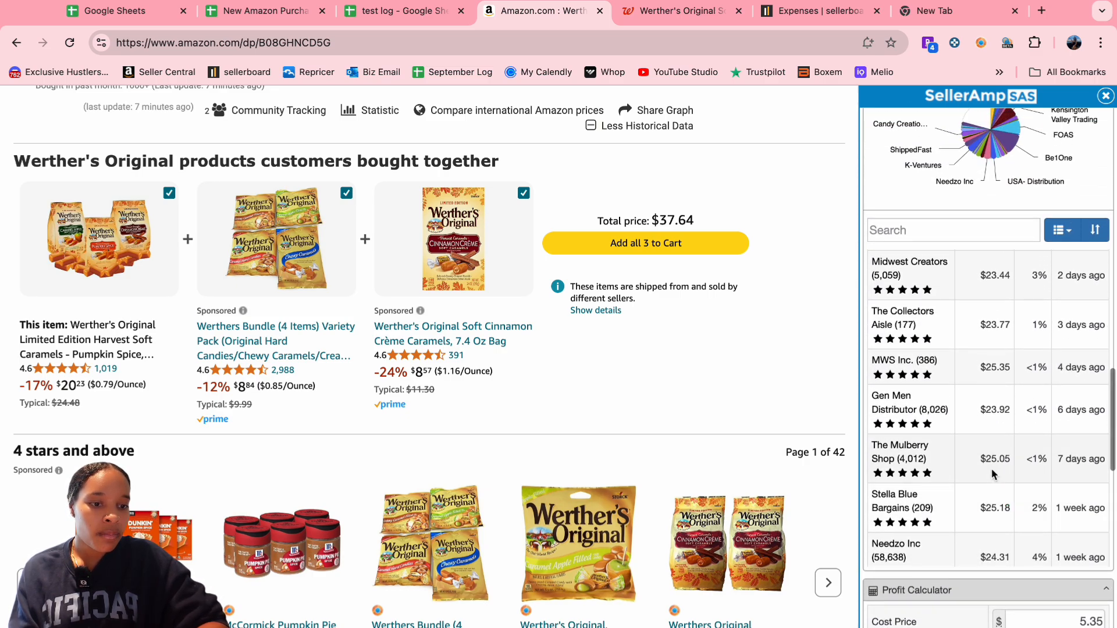
scroll(992, 474, up, 5)
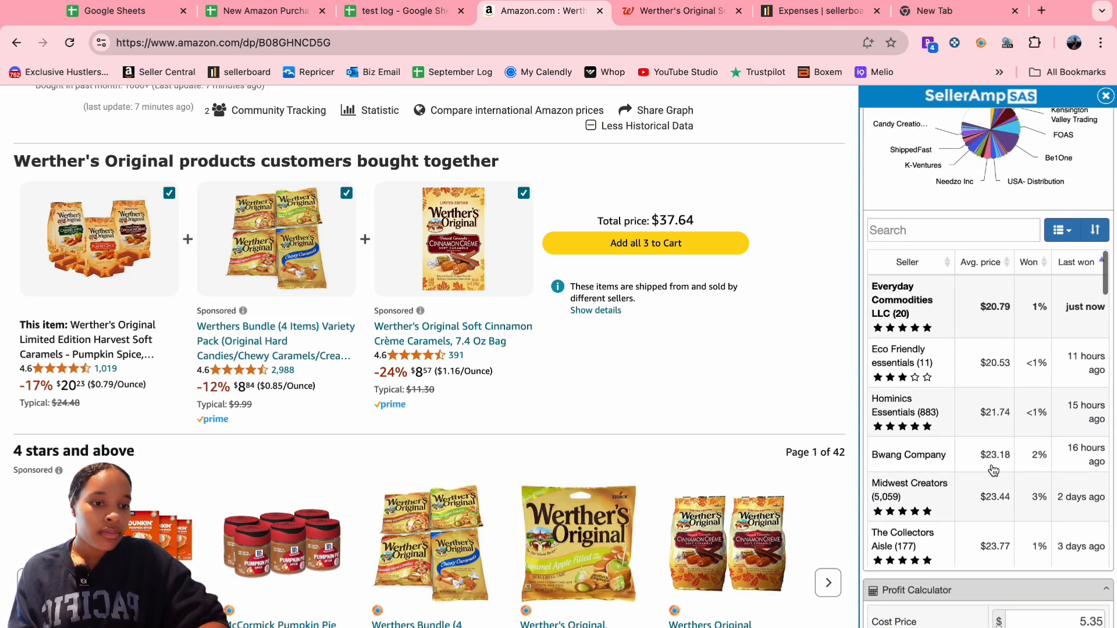
scroll(993, 470, up, 3)
scroll(639, 370, up, 10)
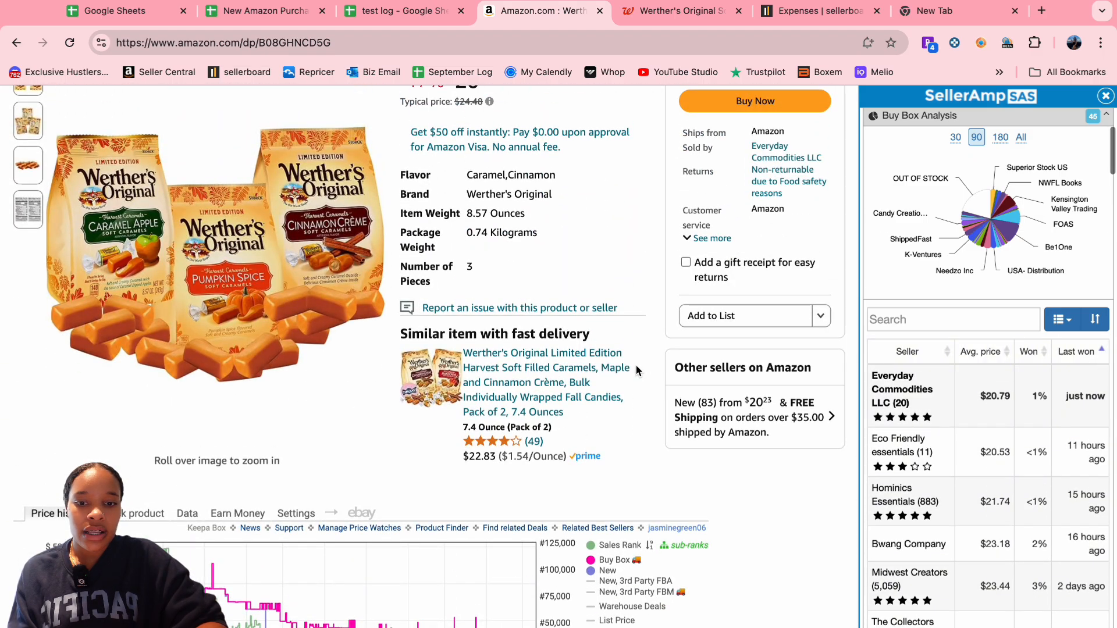
- Load more seller offers in SellerAmp, scan through them, and scroll back to Quick Info
scroll(639, 371, down, 6)
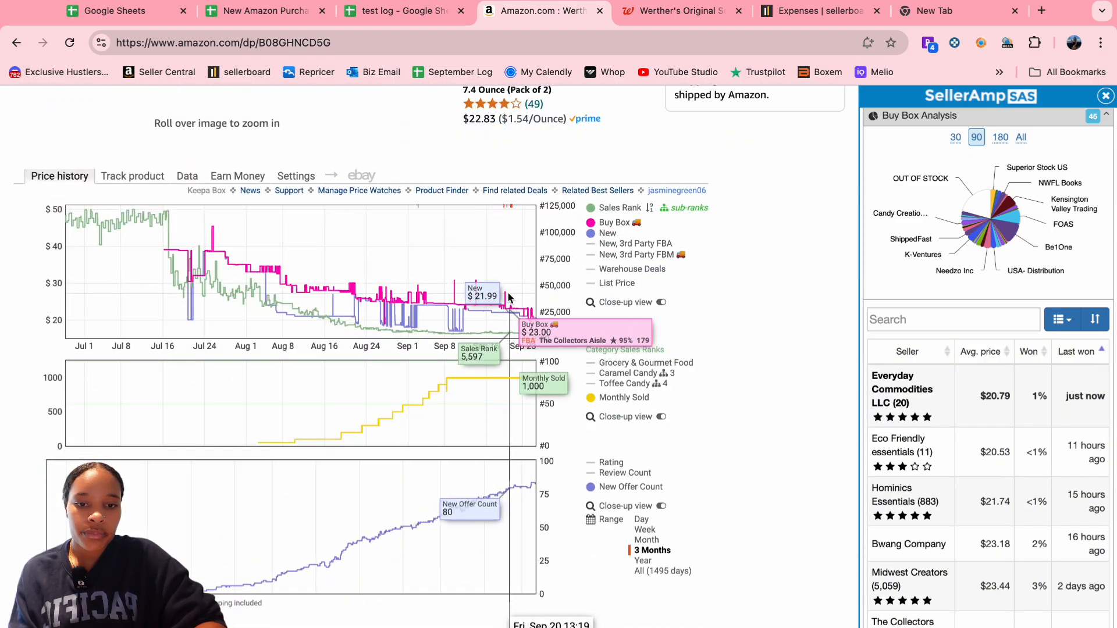
scroll(947, 297, down, 10)
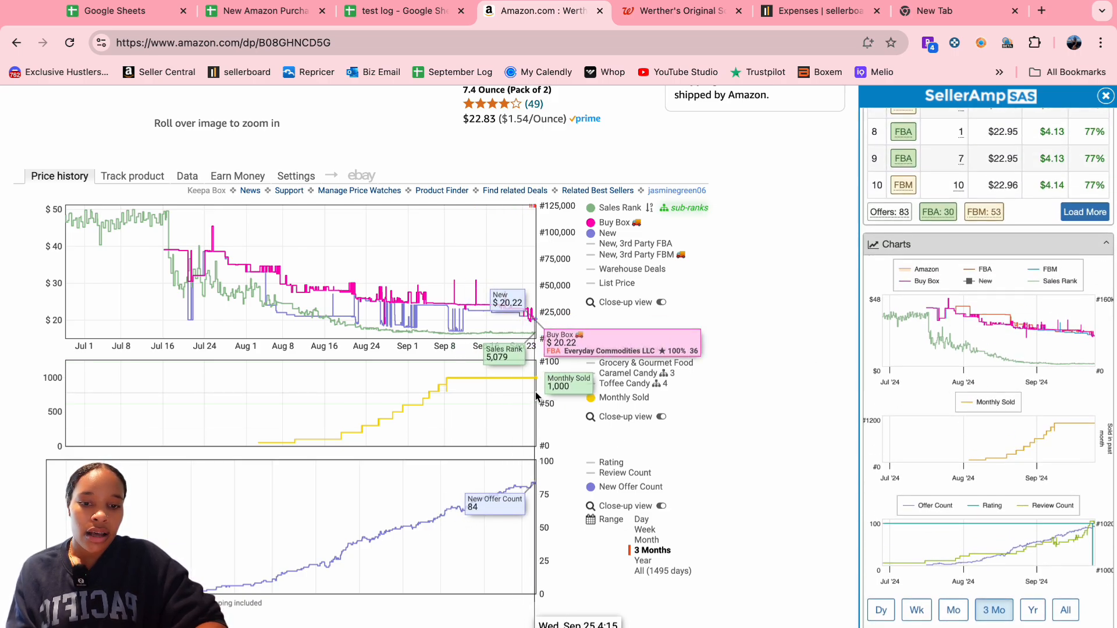
scroll(997, 309, up, 2)
scroll(997, 308, up, 4)
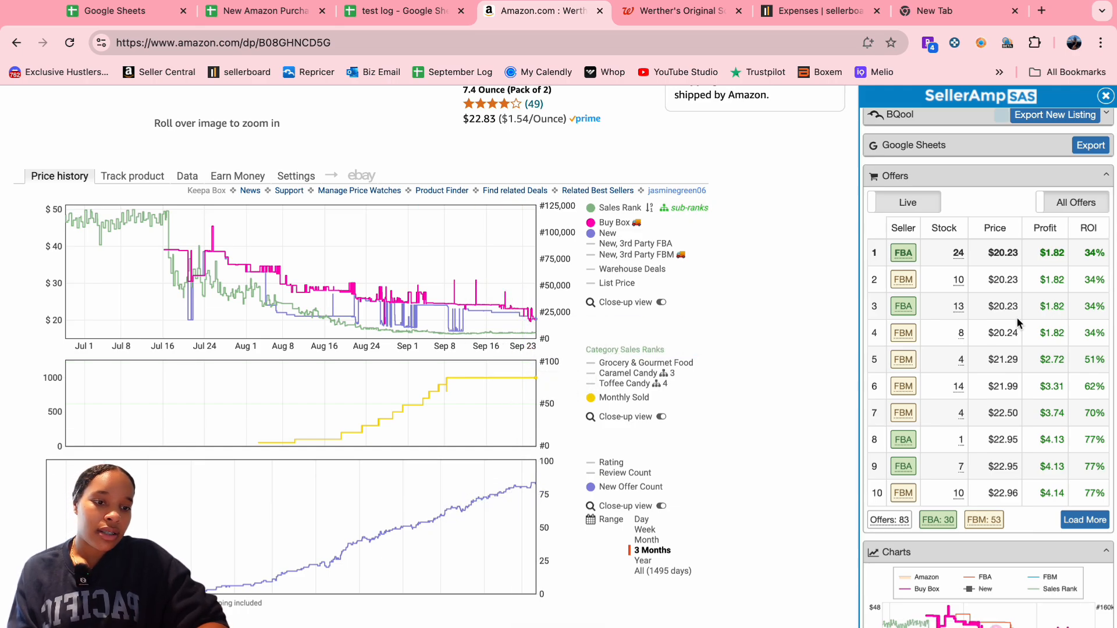
click(1074, 519)
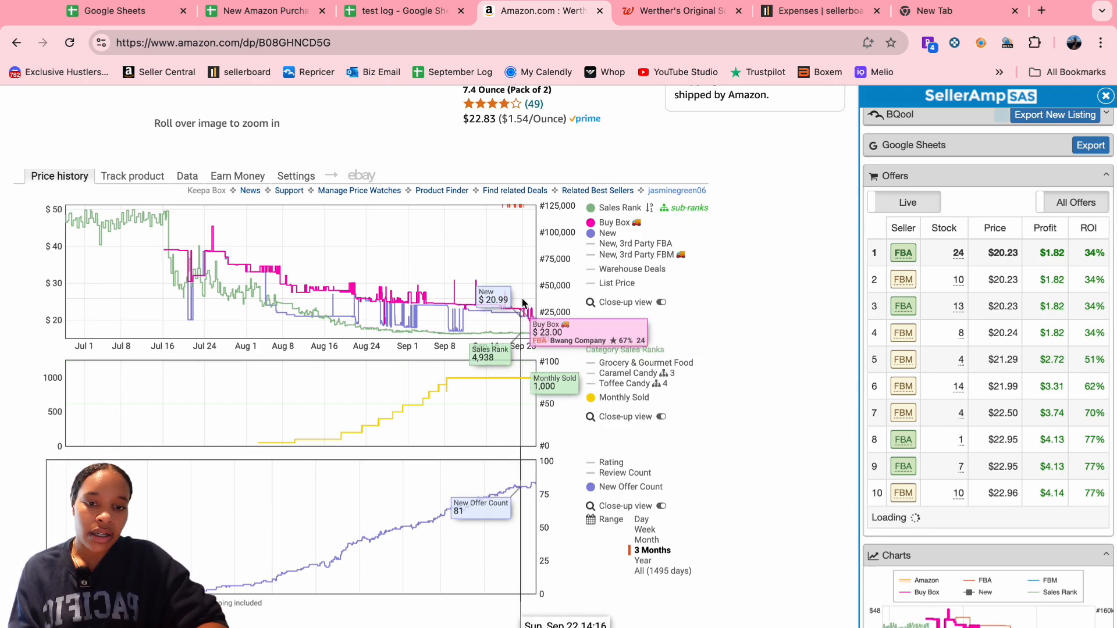
scroll(999, 597, down, 3)
scroll(998, 597, down, 2)
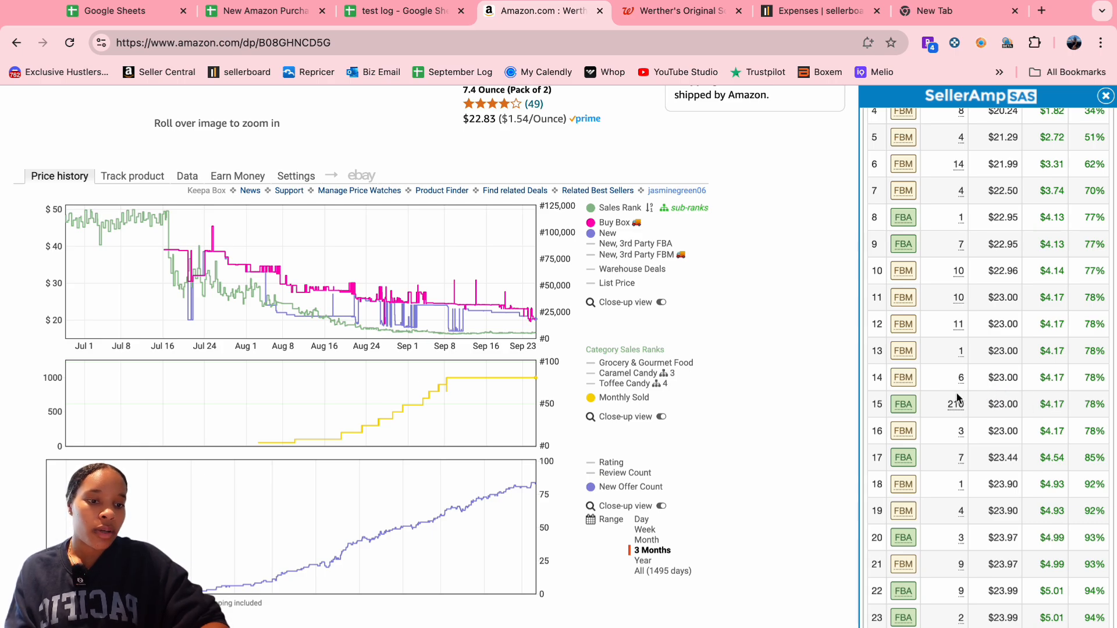
scroll(1019, 399, up, 3)
scroll(1018, 400, down, 4)
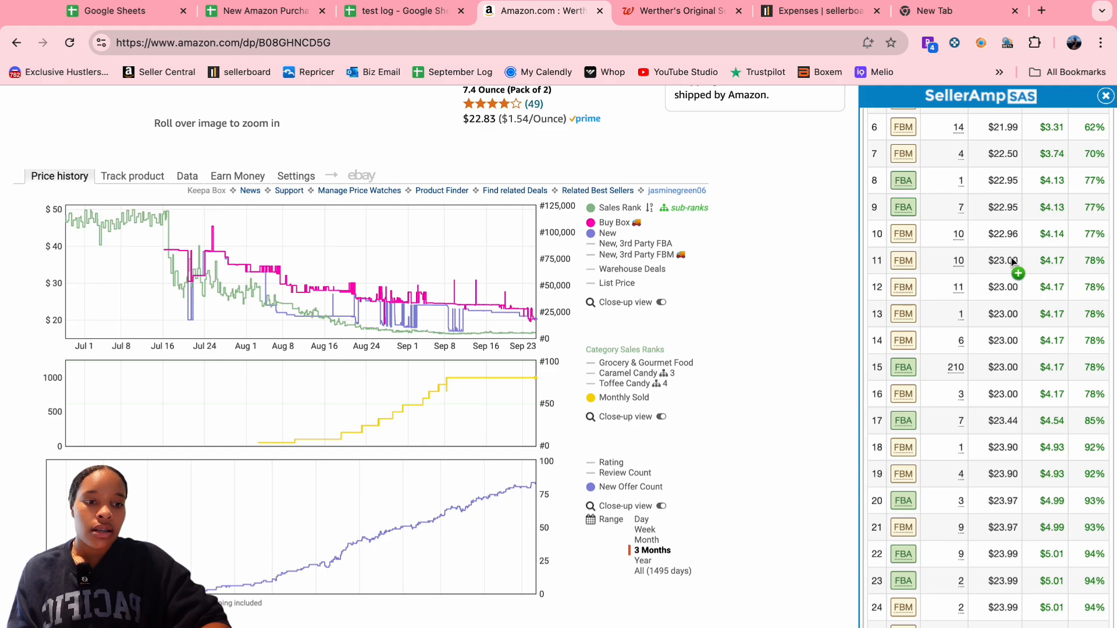
scroll(1036, 316, up, 10)
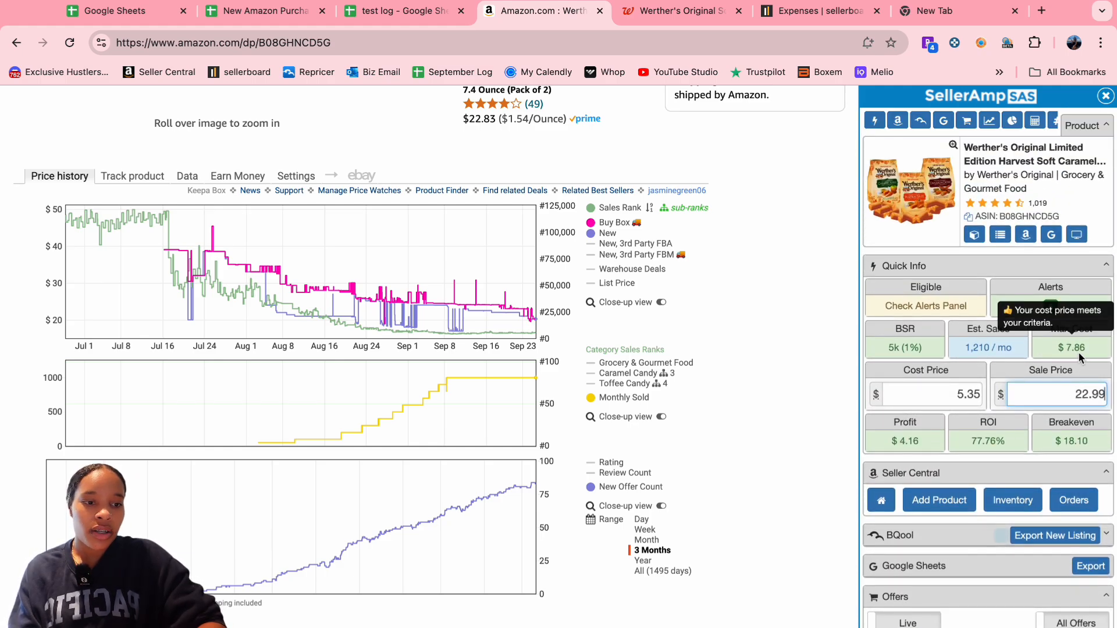
- Enter the $22.99 sale price in F5 and 10 units ordered in G5
click(402, 11)
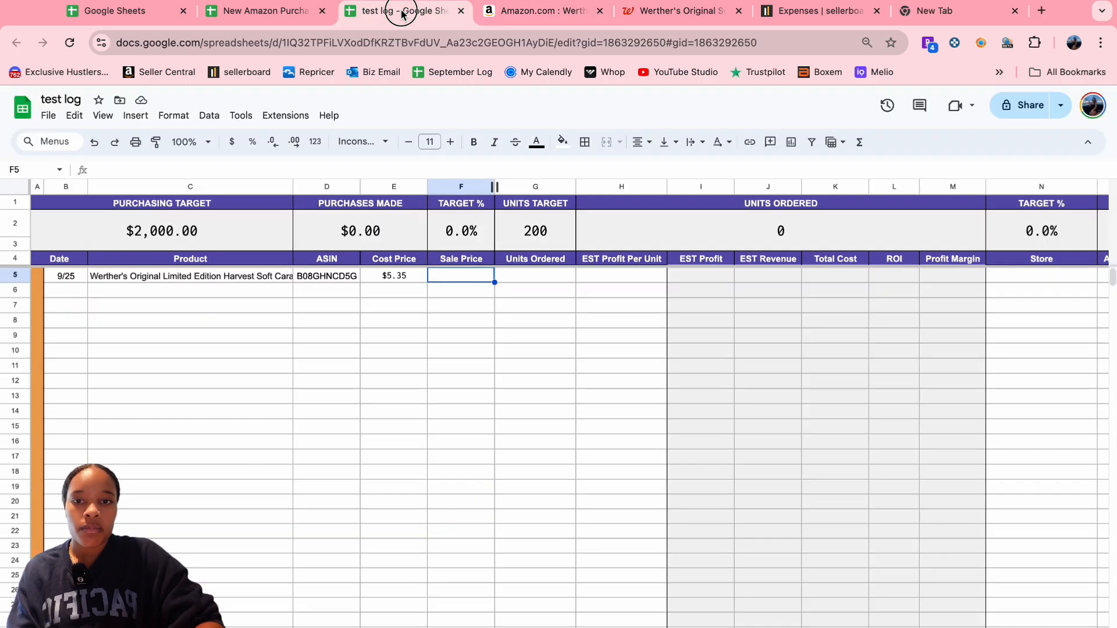
click(535, 10)
click(408, 11)
text(22.99)
click(526, 276)
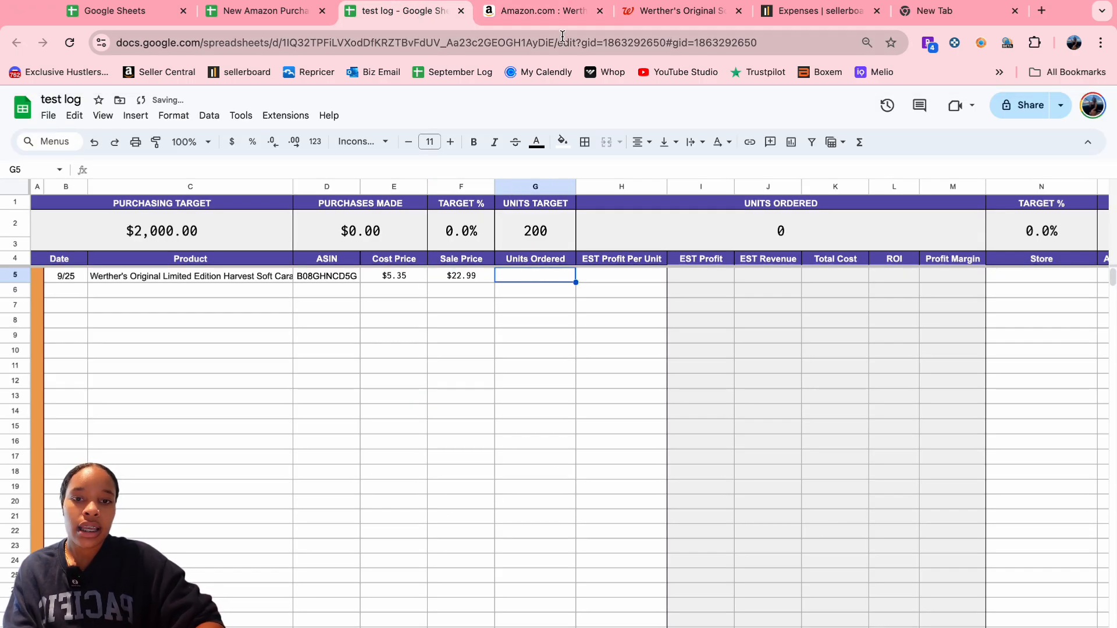
text(10)
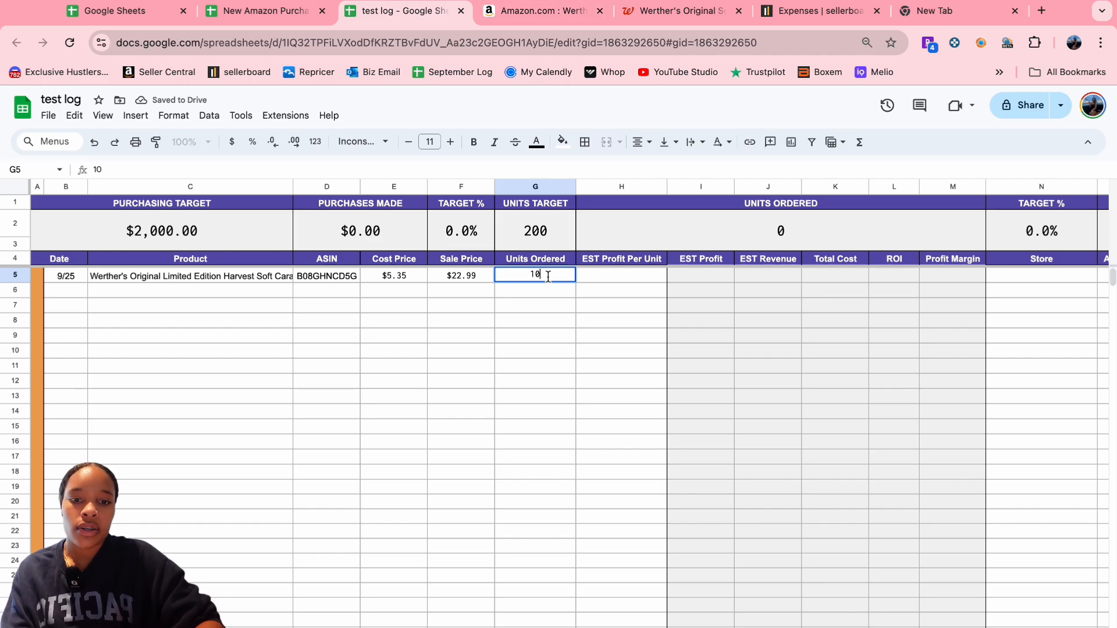
click(627, 276)
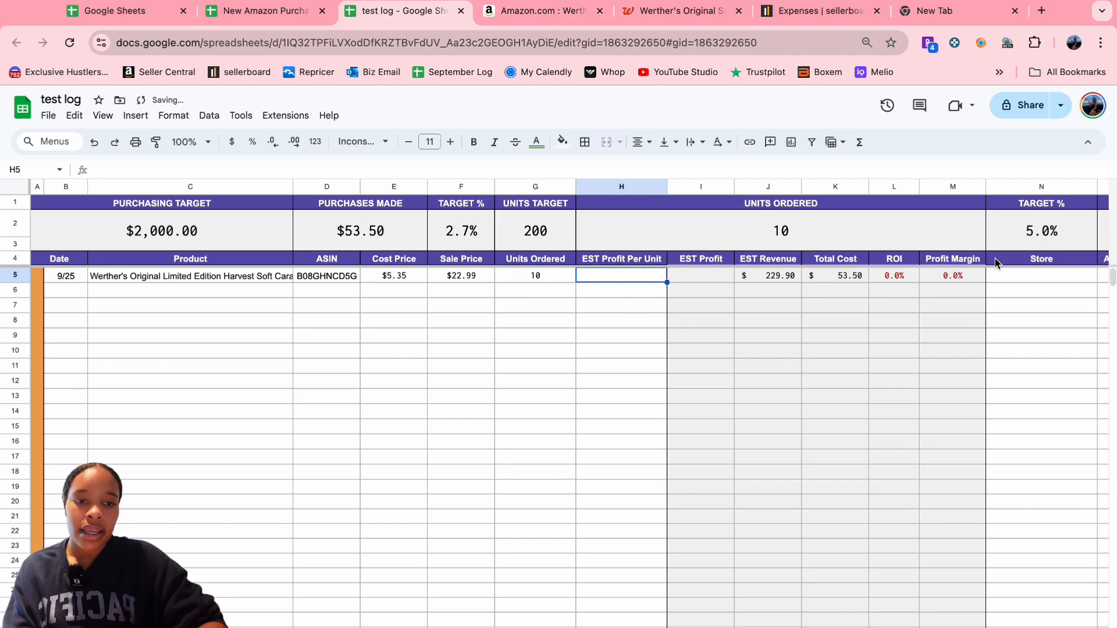
- Enter 4.16 as the estimated profit per unit in H5, checked against the Amazon listing
click(545, 11)
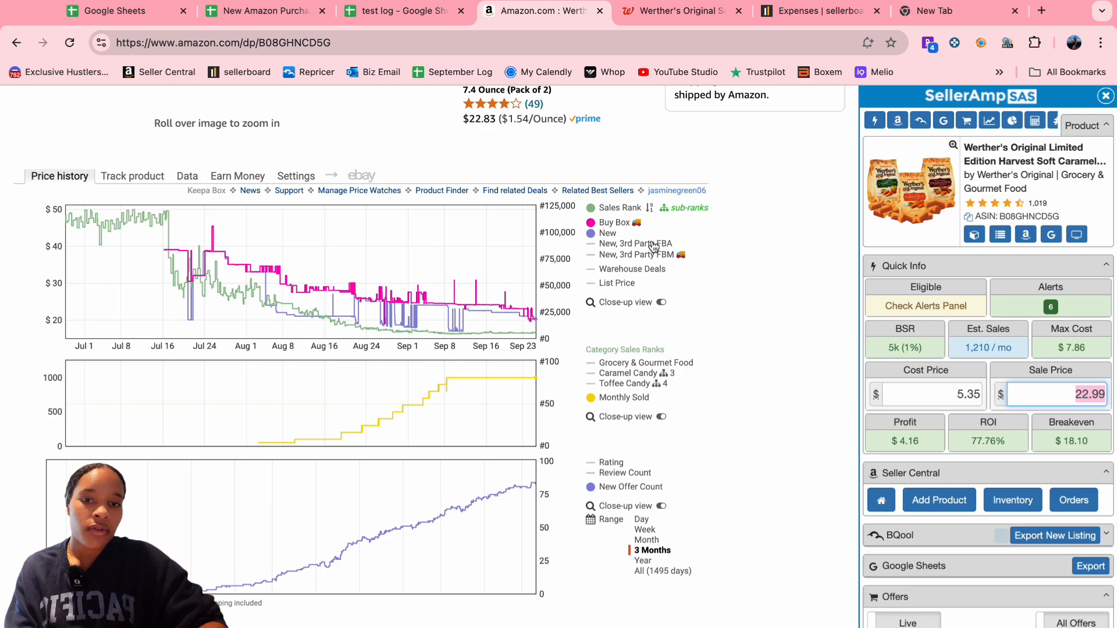
click(412, 13)
text(4.16)
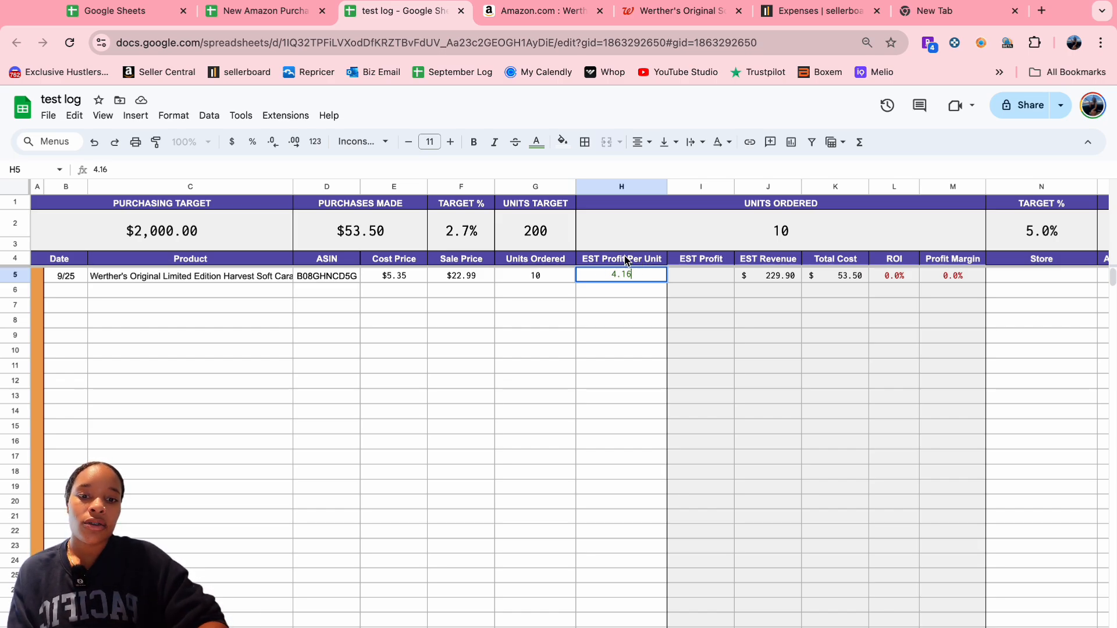
click(627, 382)
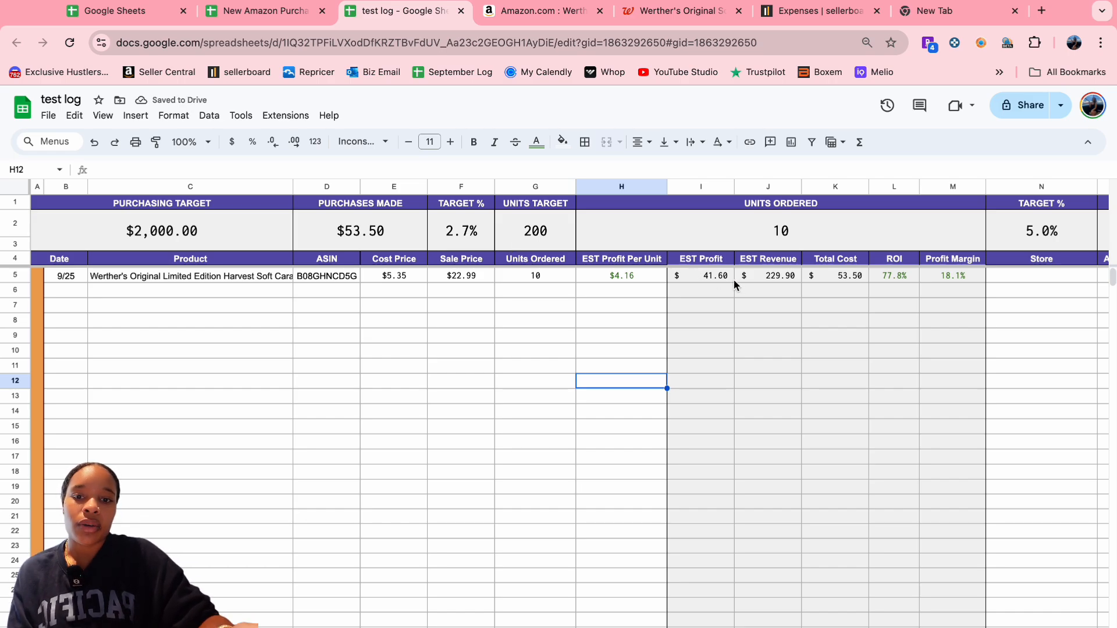
right_click(476, 260)
click(460, 320)
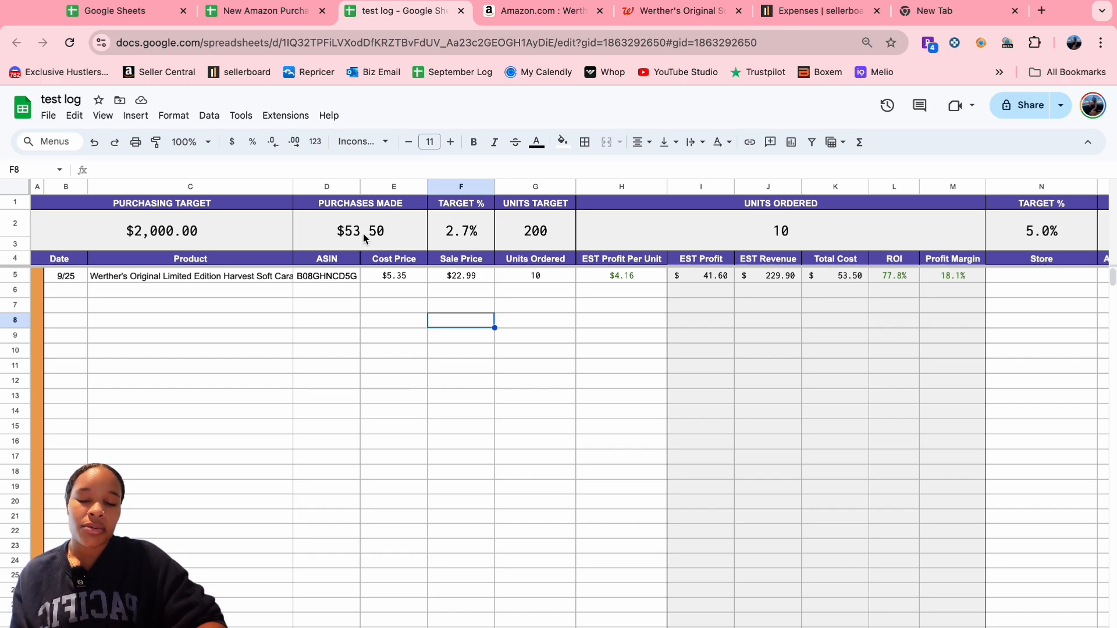
click(541, 295)
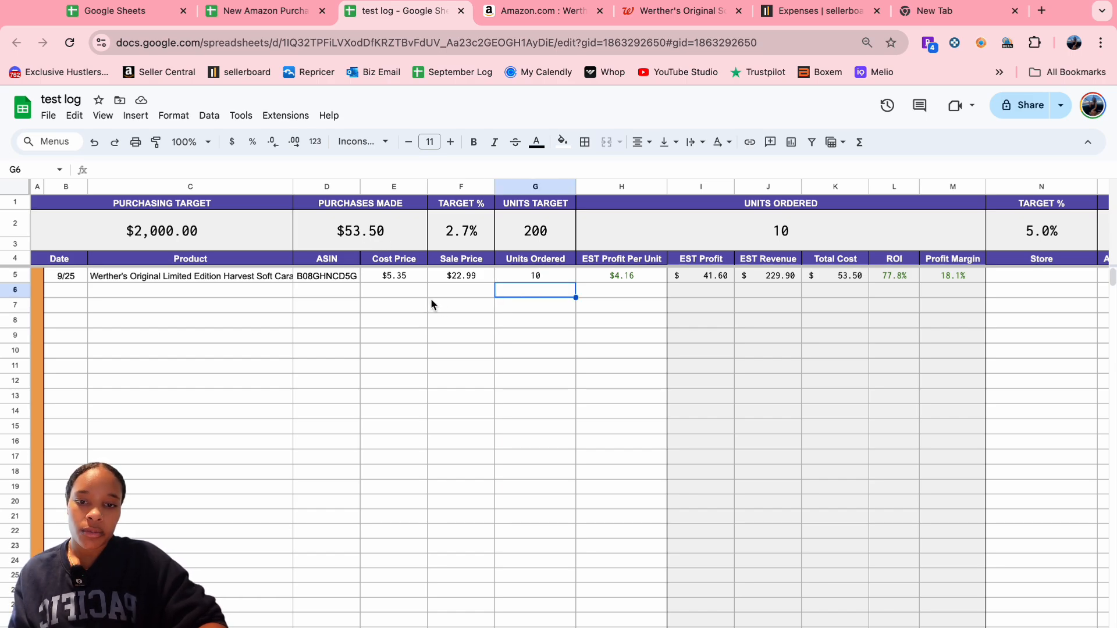
click(399, 298)
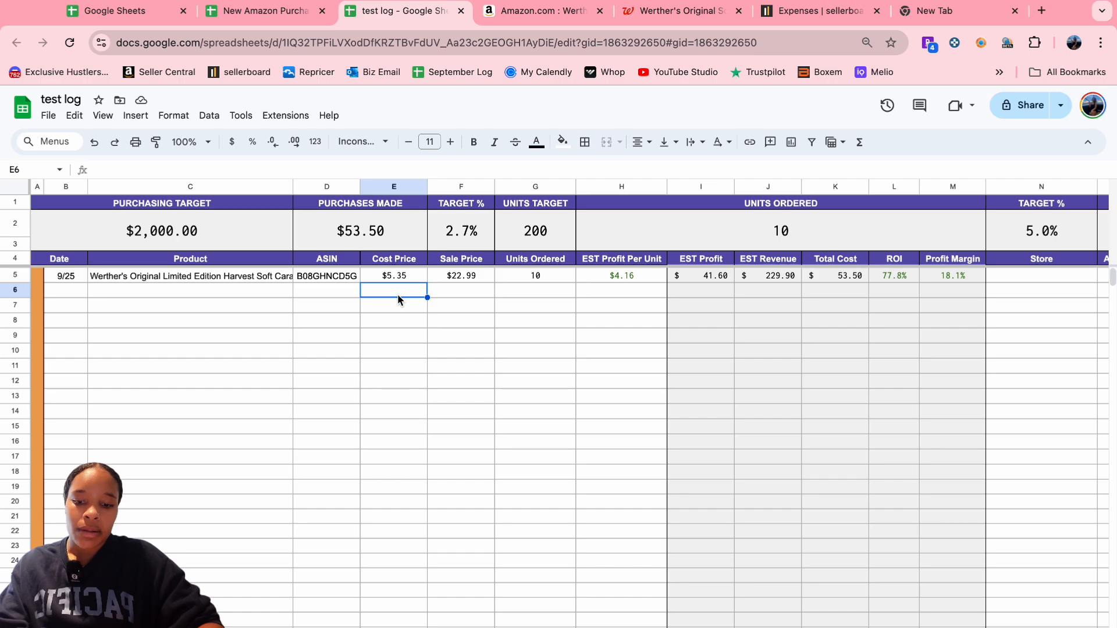
text(25)
click(556, 290)
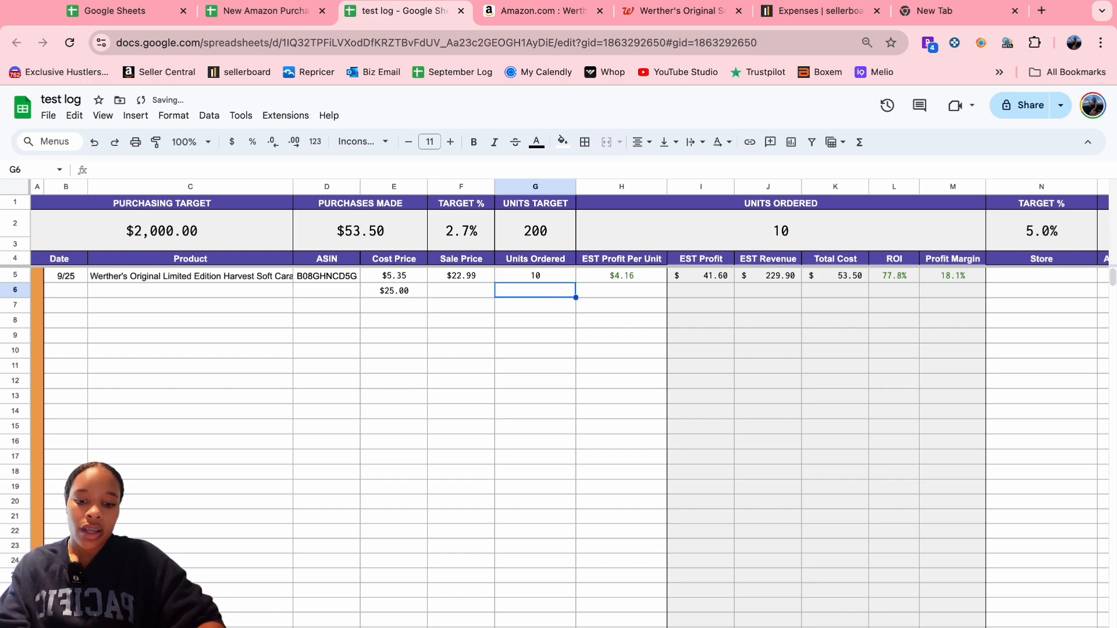
text(5)
click(599, 336)
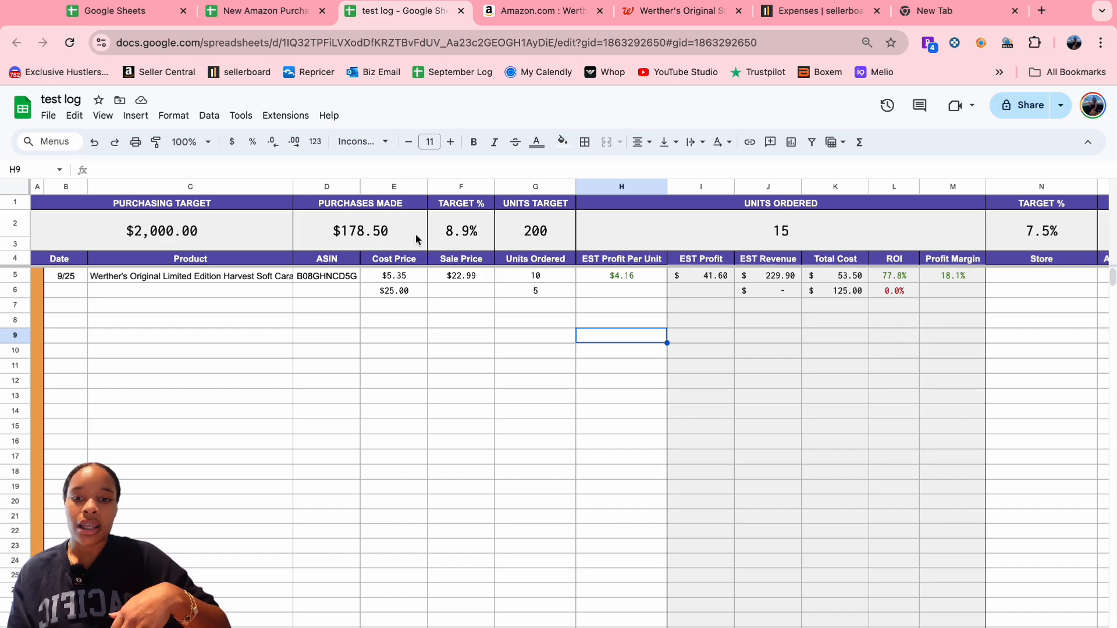
double_click(399, 289)
key(BackSpace)
click(554, 280)
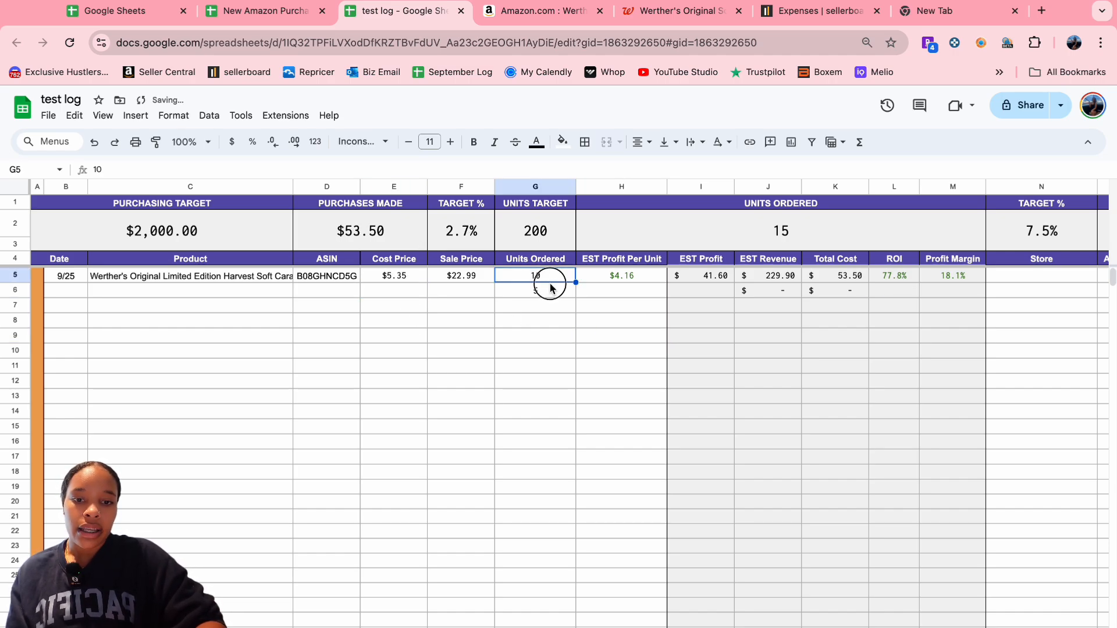
click(552, 291)
key(Delete)
click(569, 335)
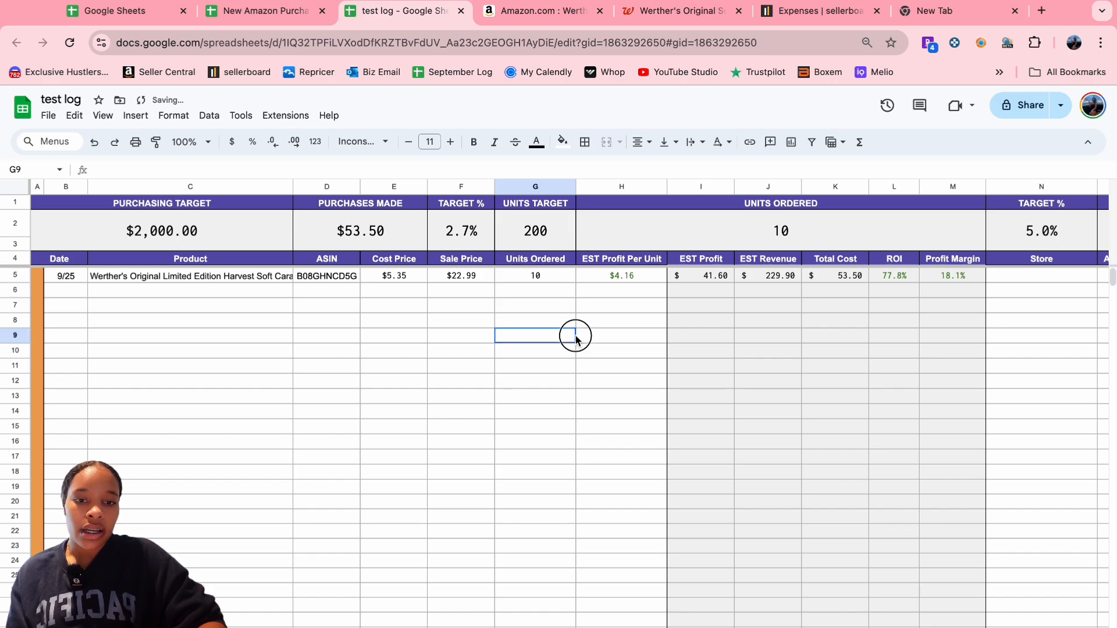
- Delete the EST Profit Per Unit, EST Profit and EST Revenue columns
right_click(633, 260)
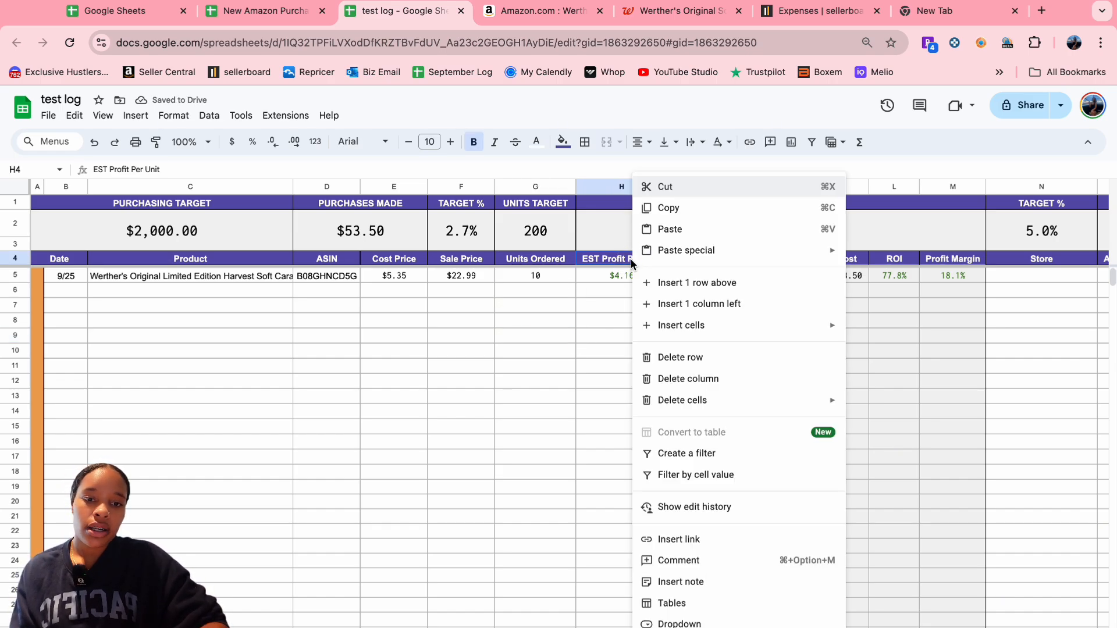
click(713, 378)
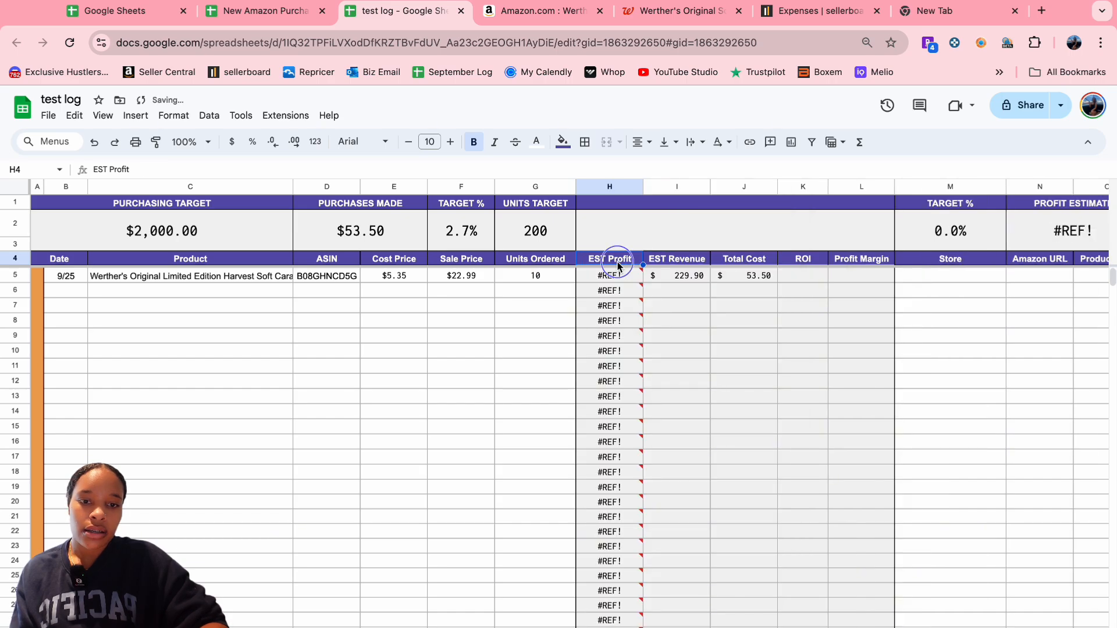
right_click(617, 263)
click(717, 378)
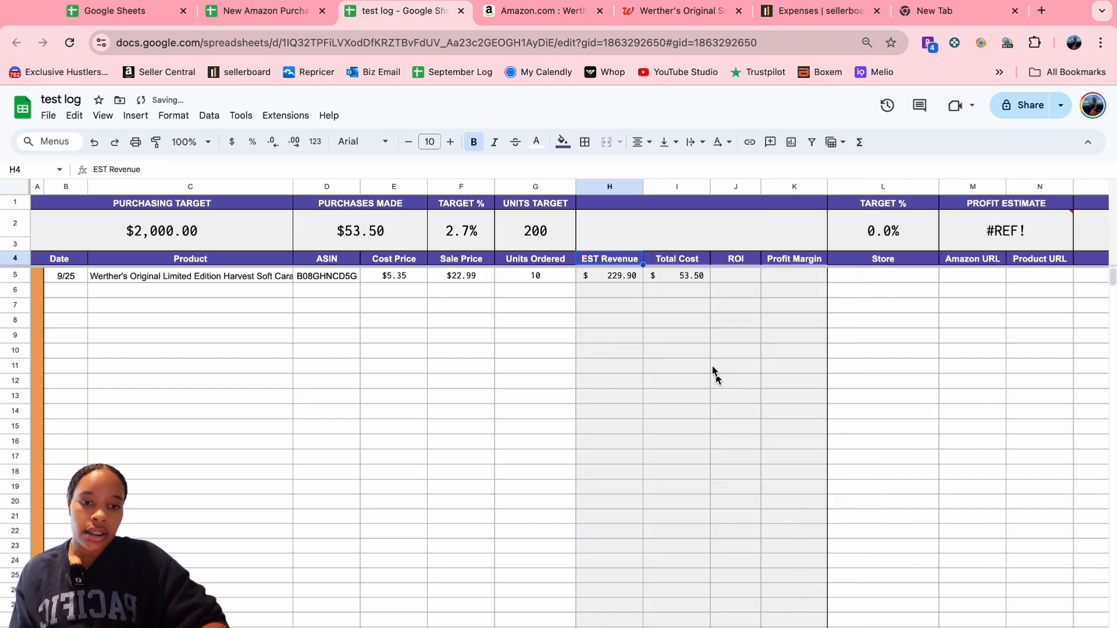
right_click(619, 263)
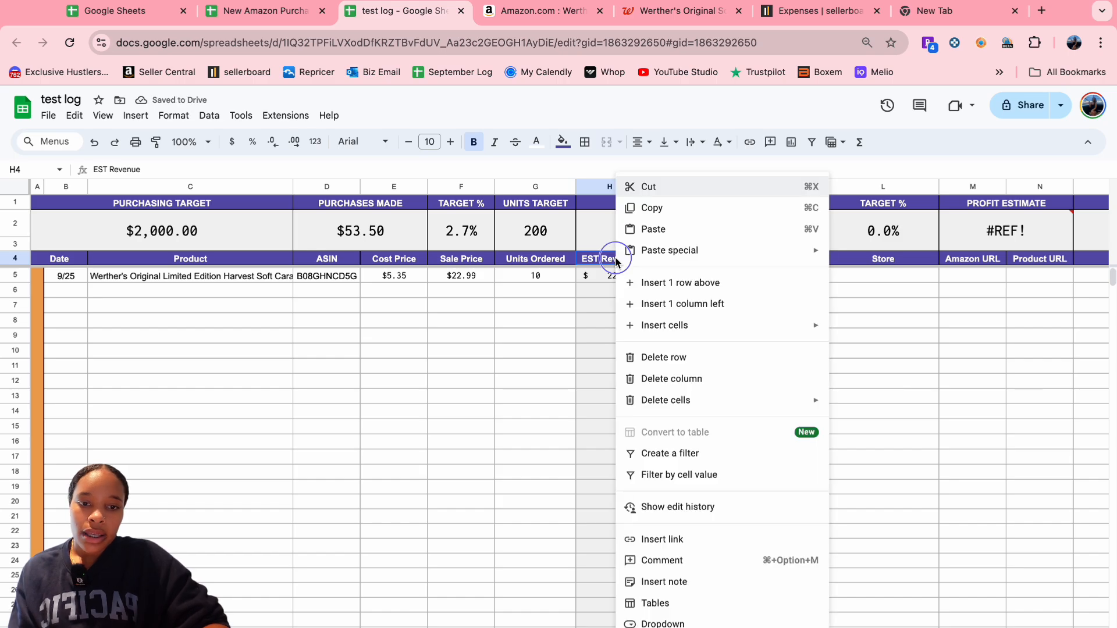
click(738, 381)
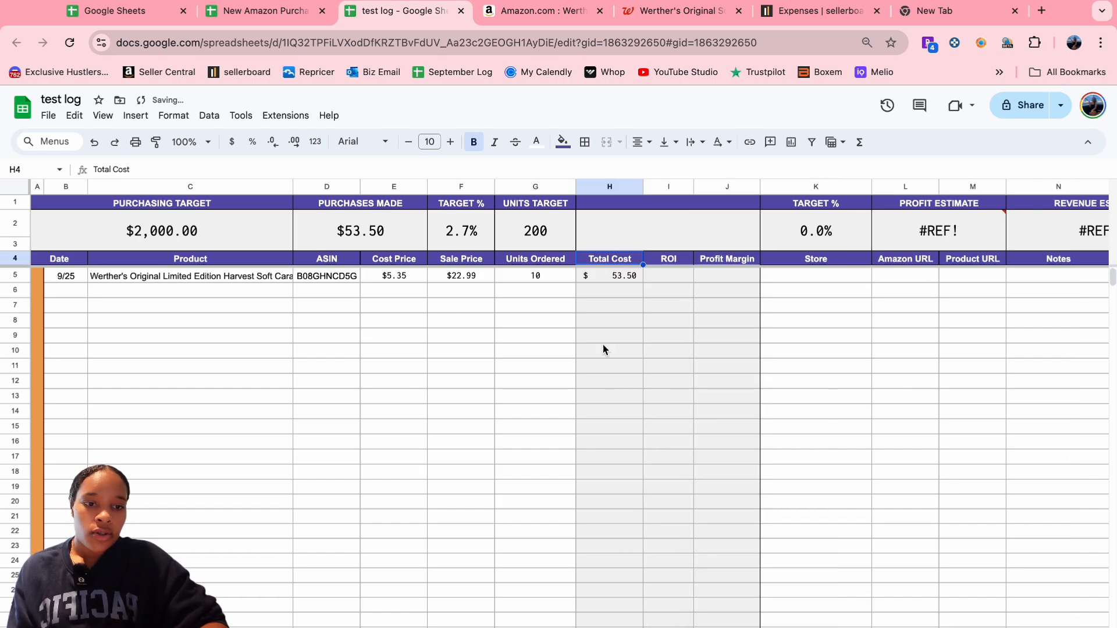
- Delete the Prep Center? column so Source sits right after Notes
scroll(888, 347, right, 7)
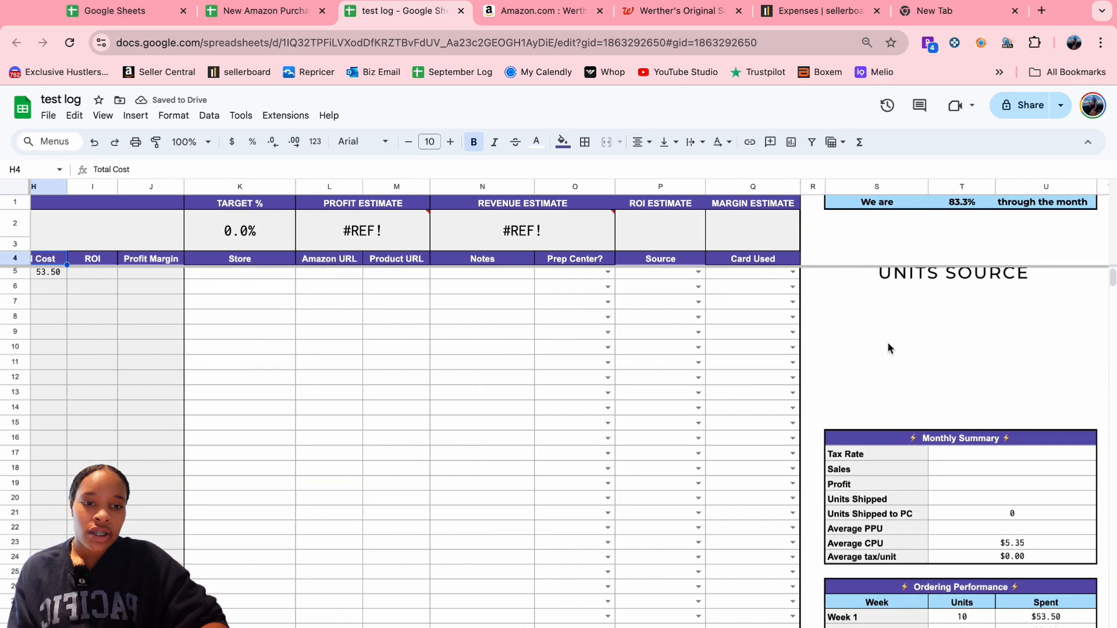
scroll(884, 347, left, 5)
scroll(949, 272, right, 3)
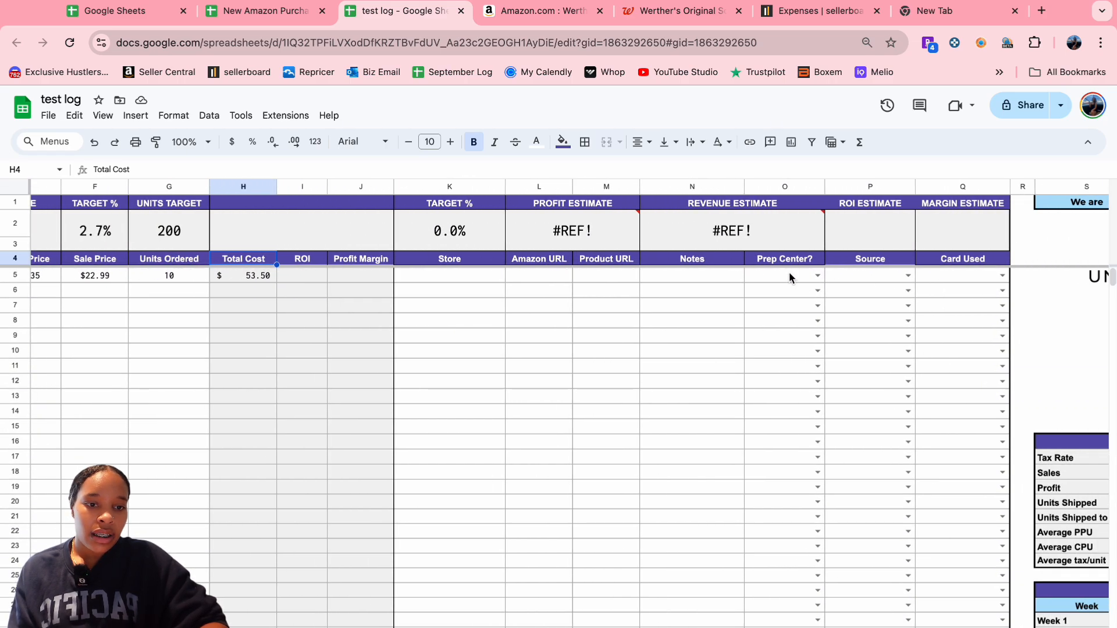
right_click(801, 259)
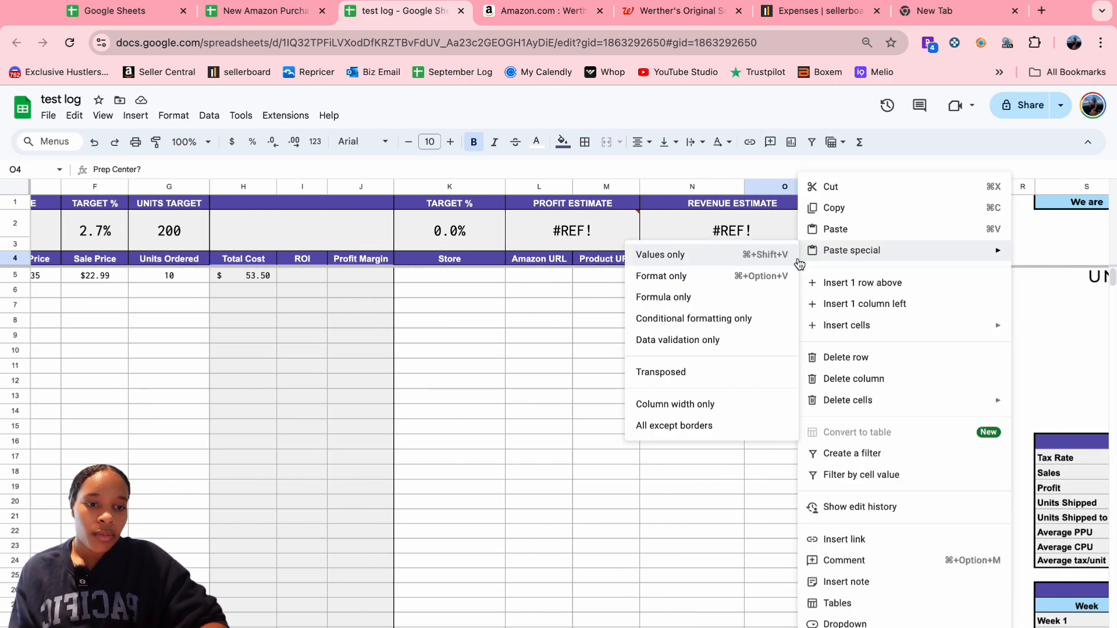
click(895, 385)
right_click(799, 264)
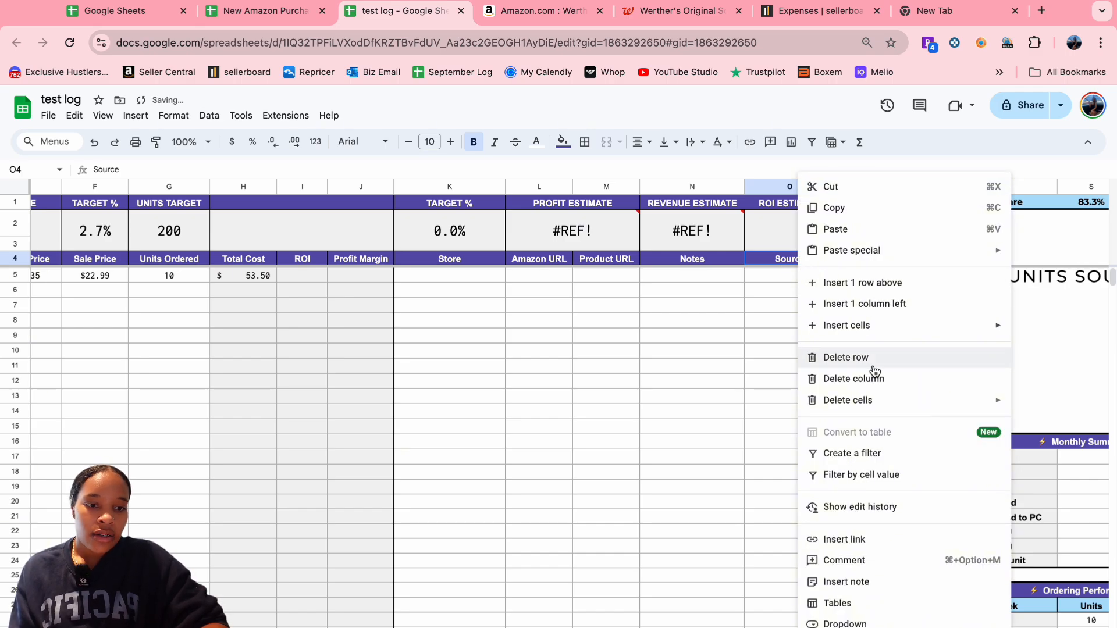
click(769, 340)
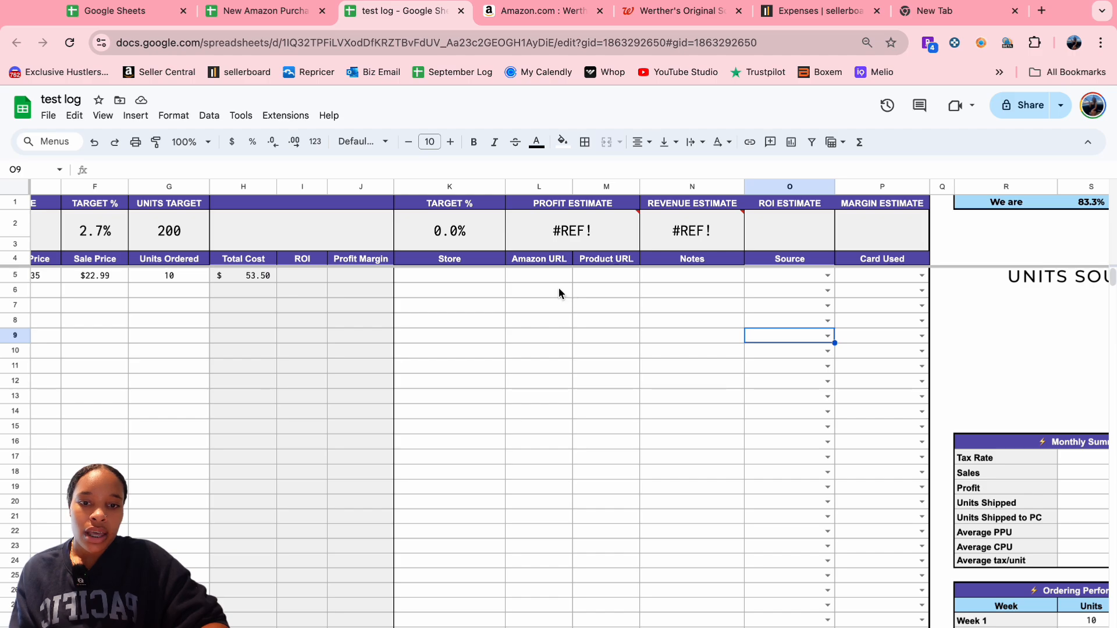
scroll(559, 290, left, 3)
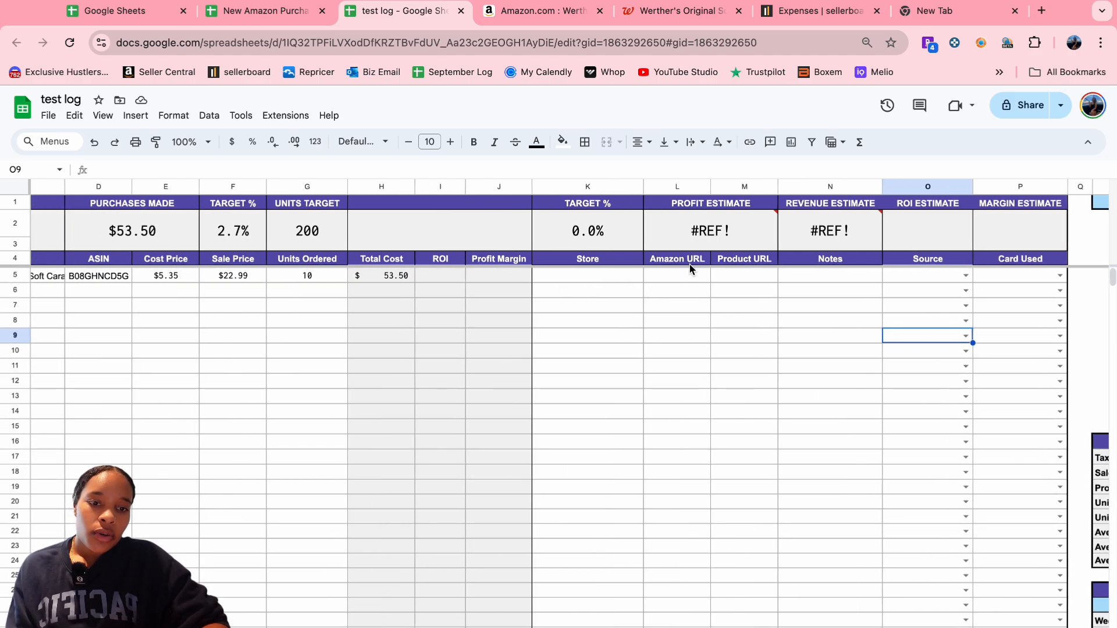
- Paste the Walgreens product page link into row 5's Product URL cell
click(761, 271)
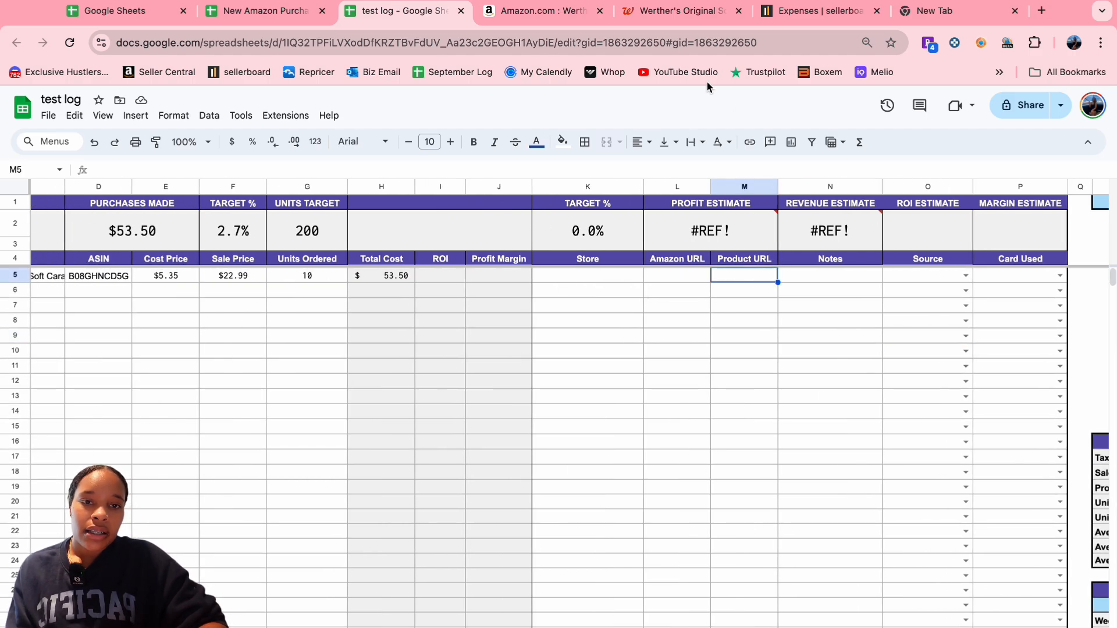
click(668, 12)
click(337, 42)
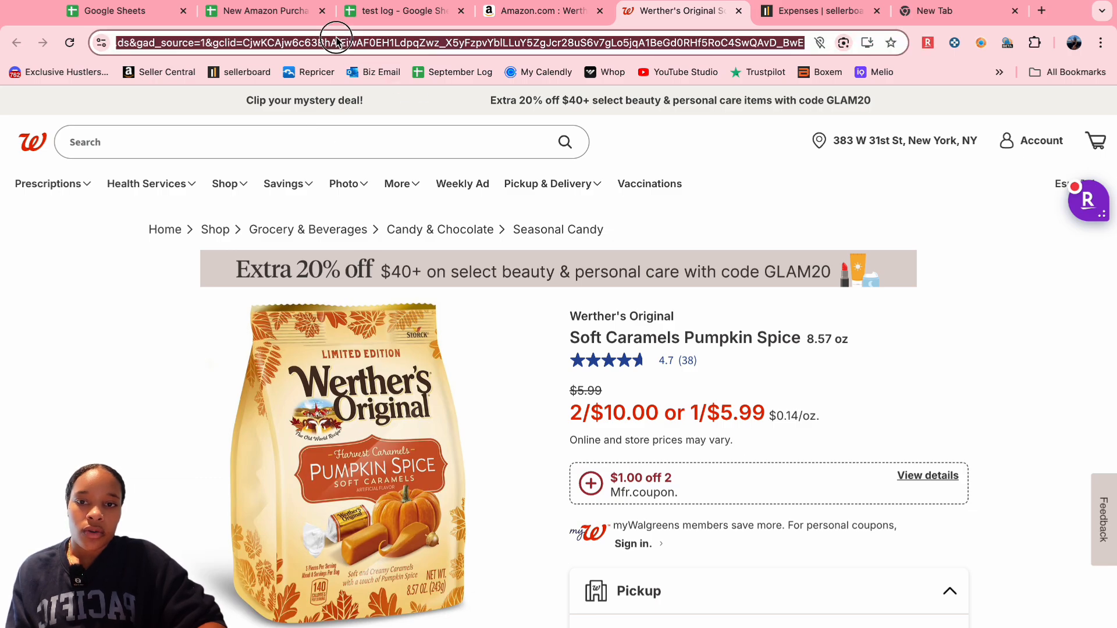
click(386, 11)
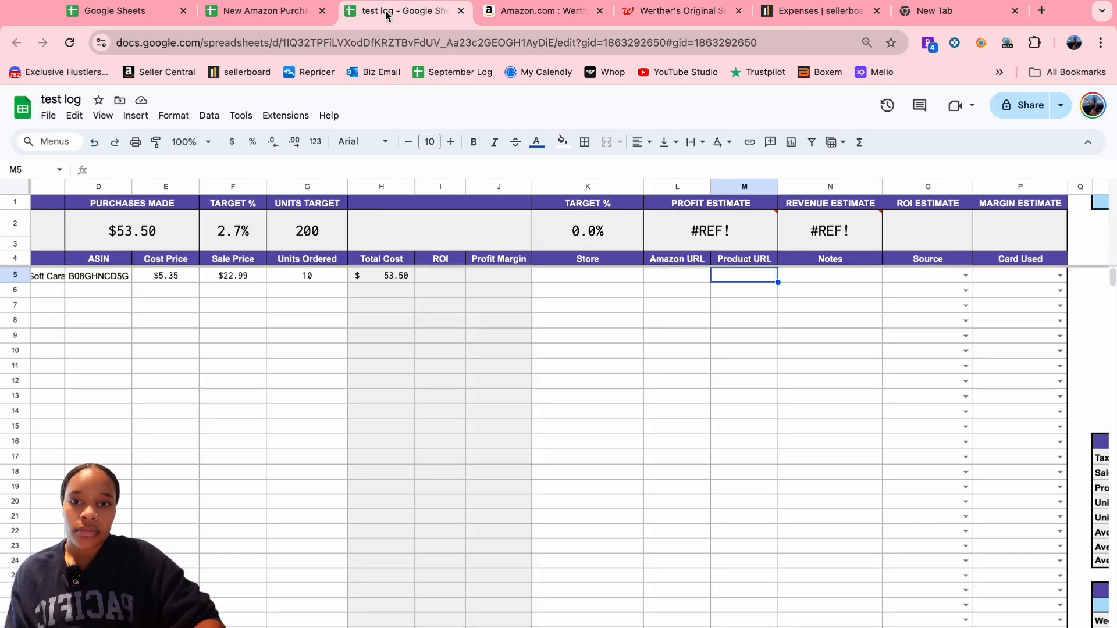
key(ctrl+v)
- Select the Amazon URL cell in row 5 and grab the Amazon listing's web address
click(695, 274)
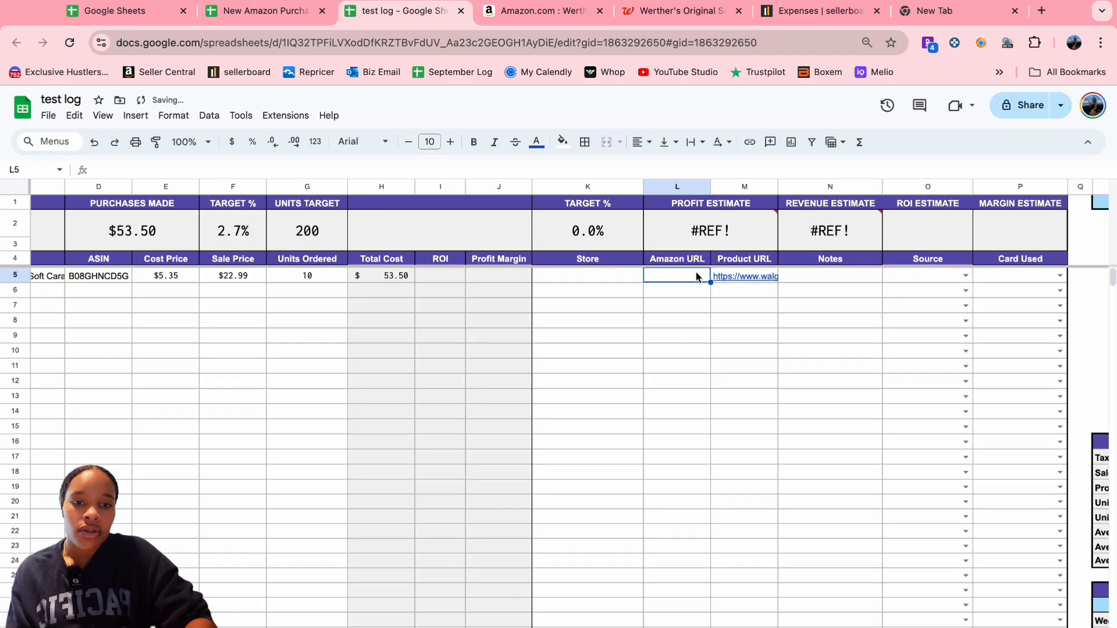
click(544, 12)
click(314, 43)
key(ctrl+c)
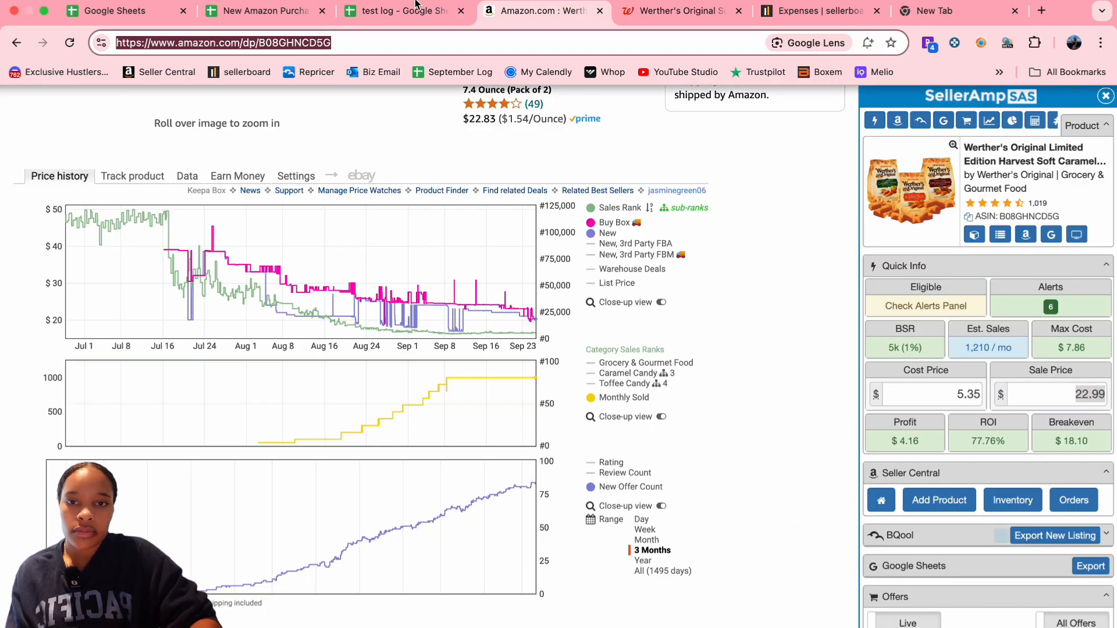
- Paste the Amazon listing link into Amazon URL and enter 'walgreens' as row 5's Store
key(ctrl+shift+Tab)
key(ctrl+v)
click(599, 273)
text(walgreens)
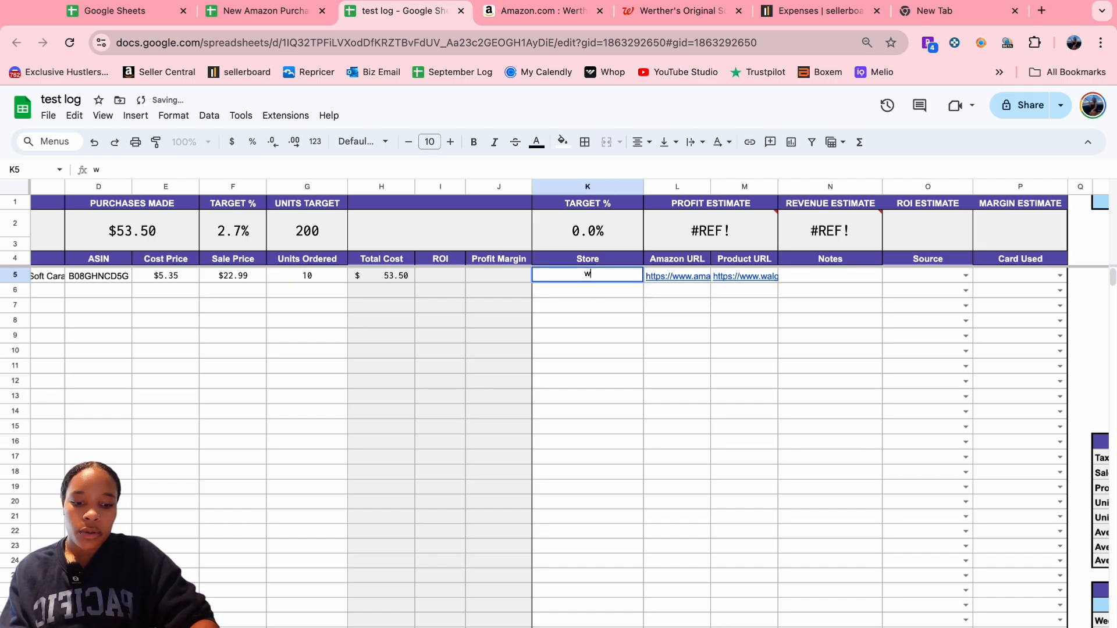
click(518, 266)
click(510, 281)
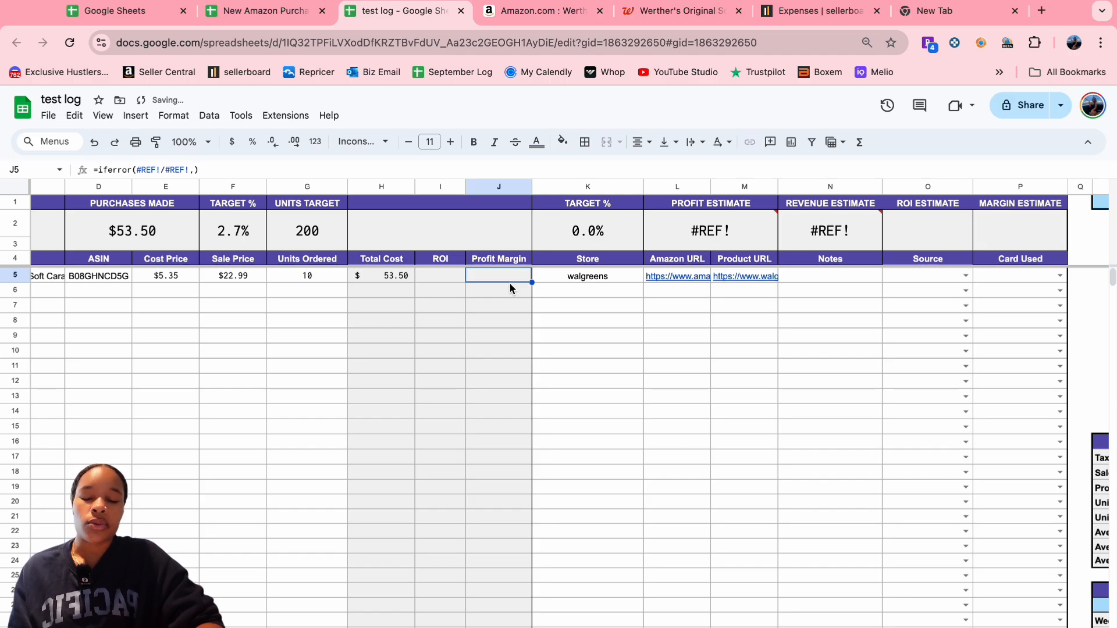
scroll(569, 327, left, 4)
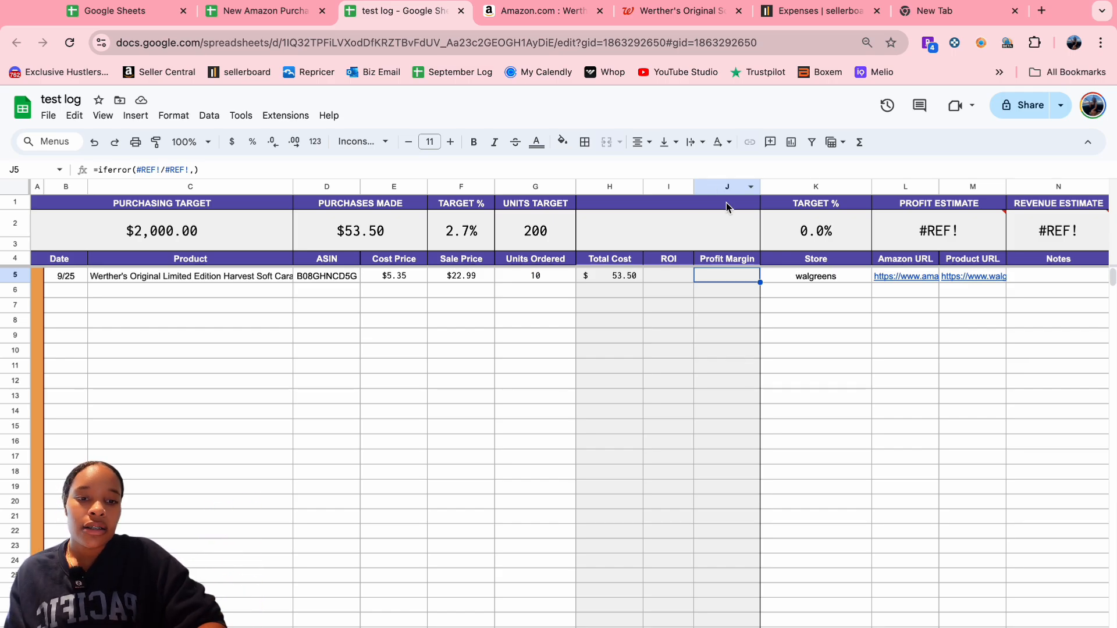
- Remove the Profit Margin column, then the ROI column, from the test log
right_click(733, 277)
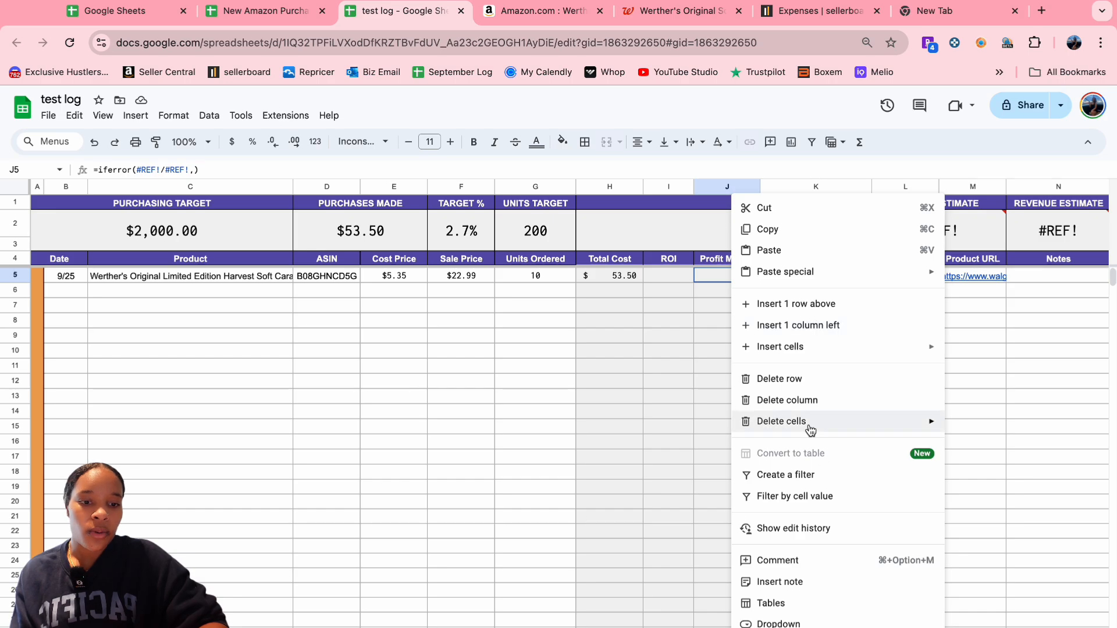
click(791, 399)
right_click(686, 282)
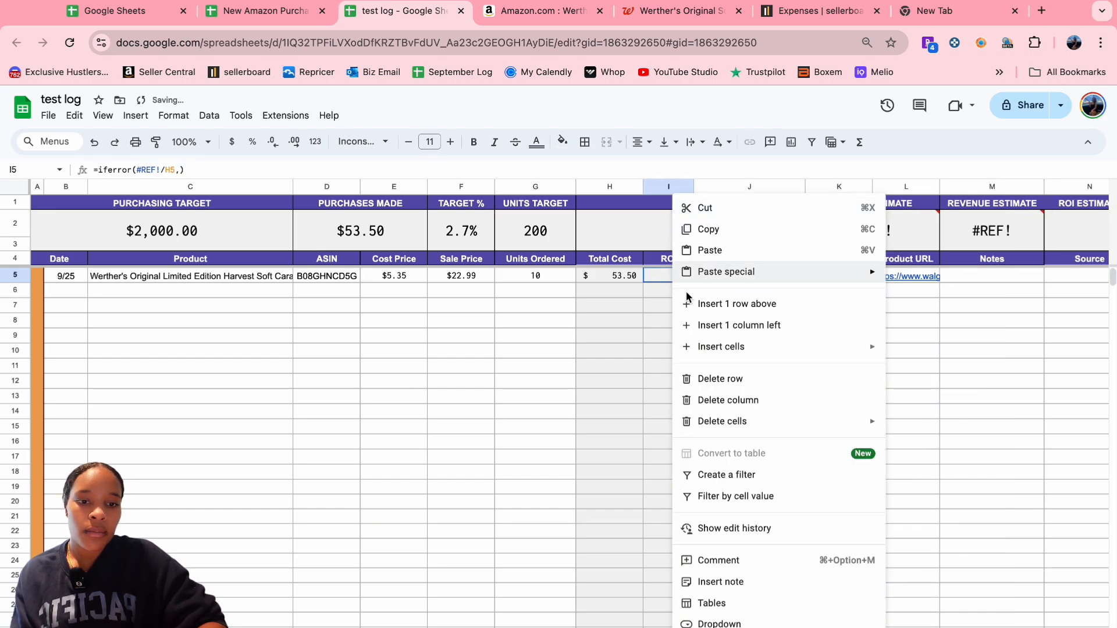
click(759, 400)
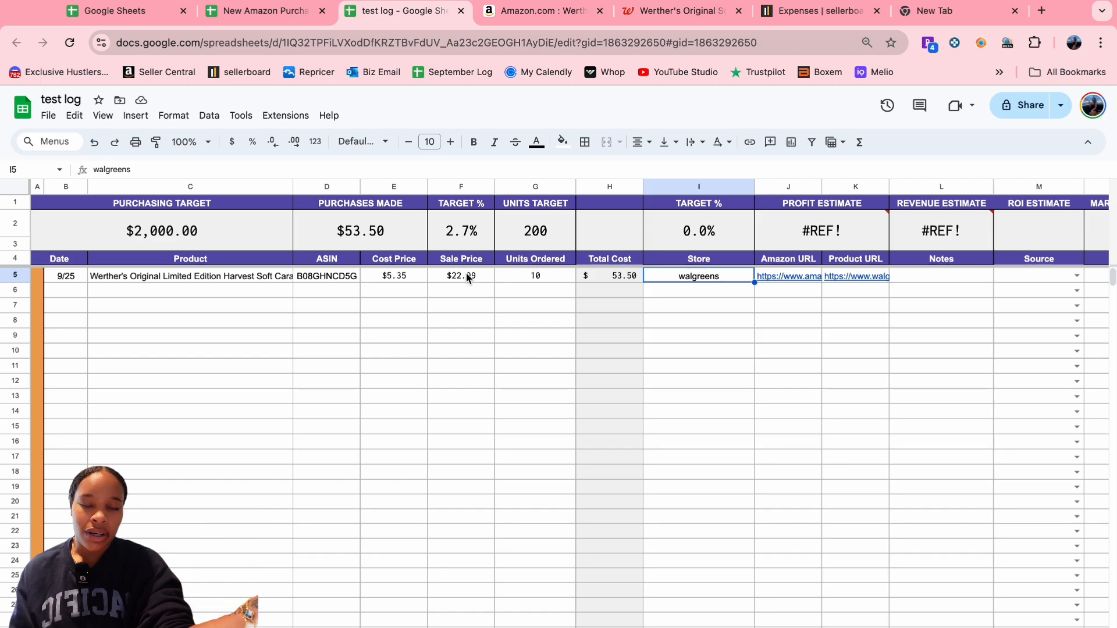
- Enter 'delivers next week' in row 5's Notes cell
click(927, 276)
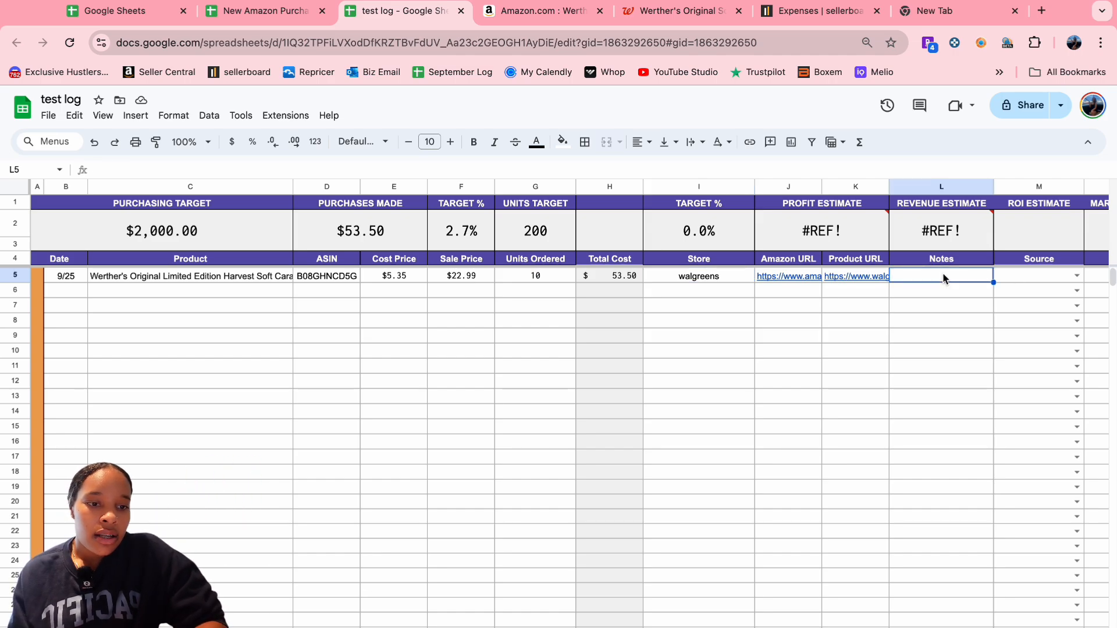
text(delivers)
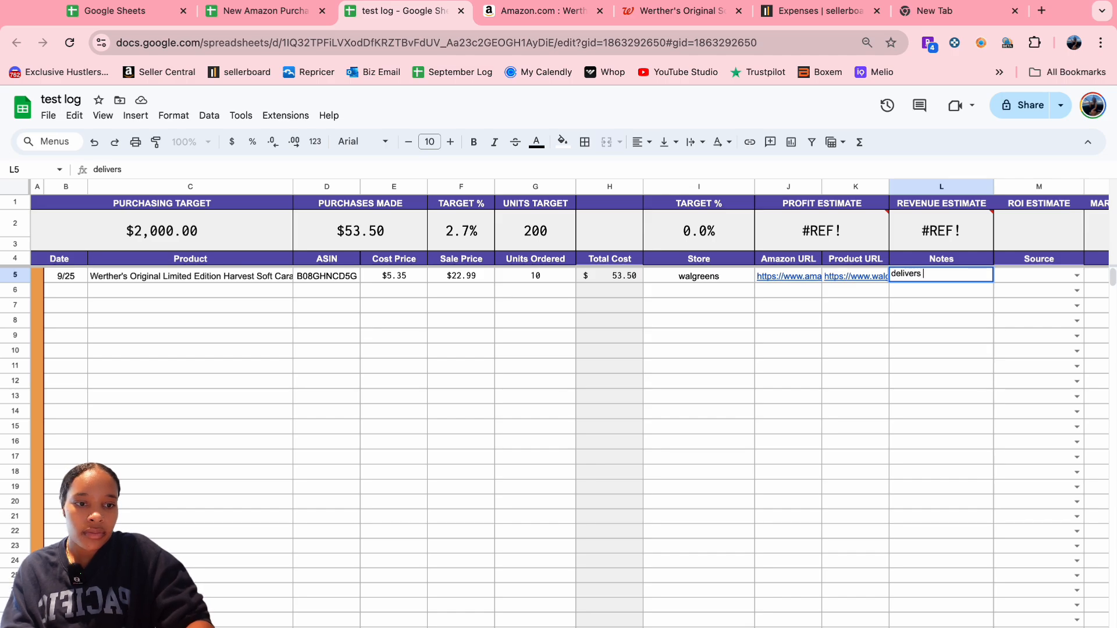
text( next week)
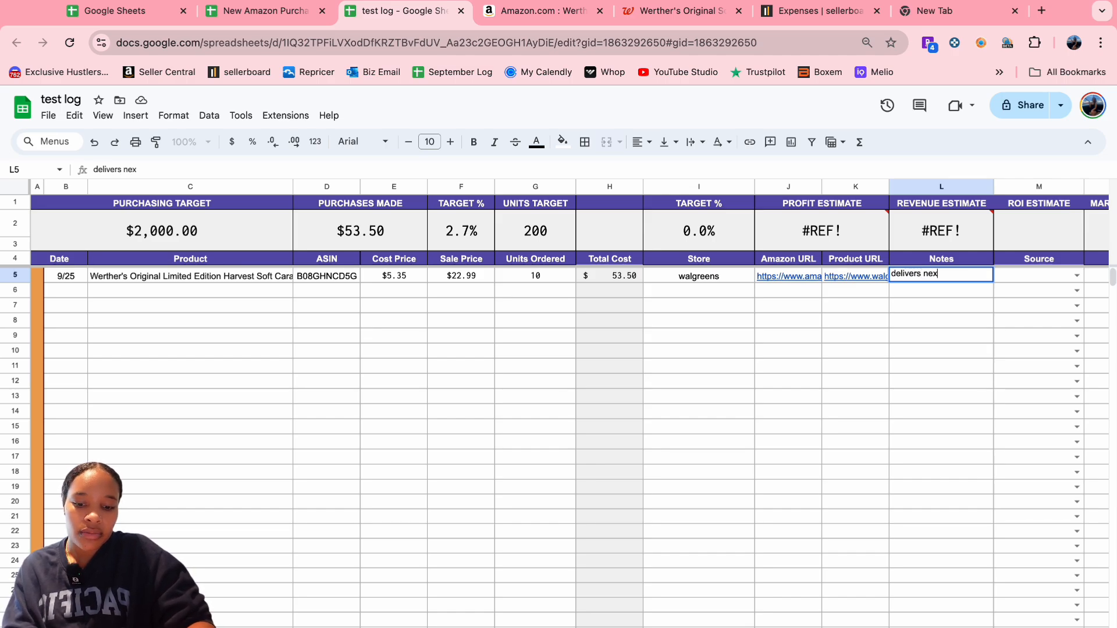
click(1058, 277)
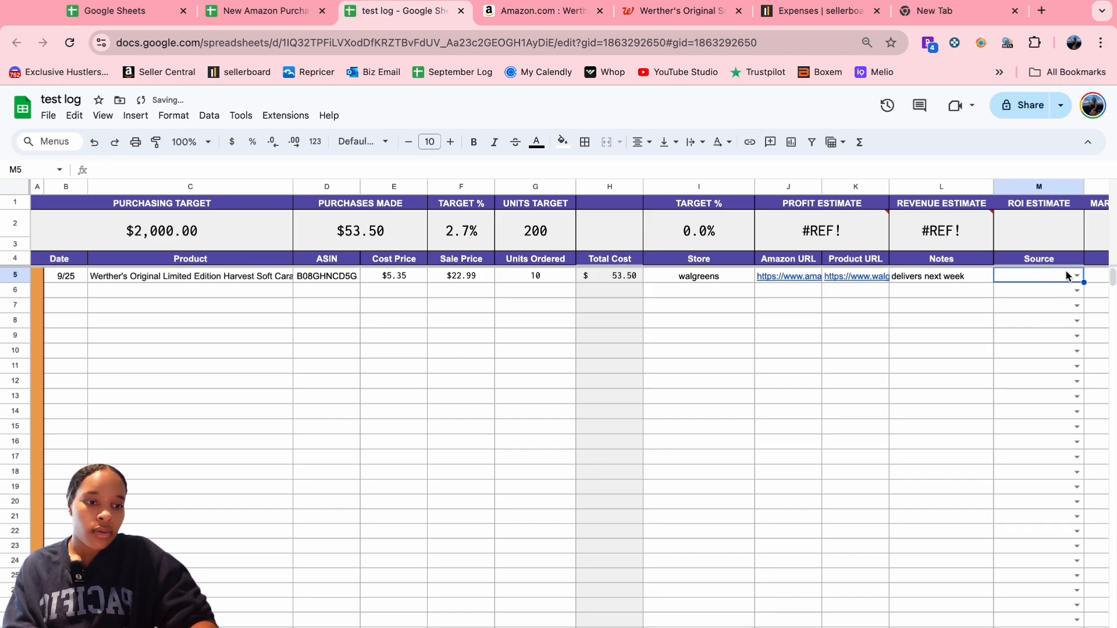
- Set row 5's Source dropdown to Replenishment
click(1070, 276)
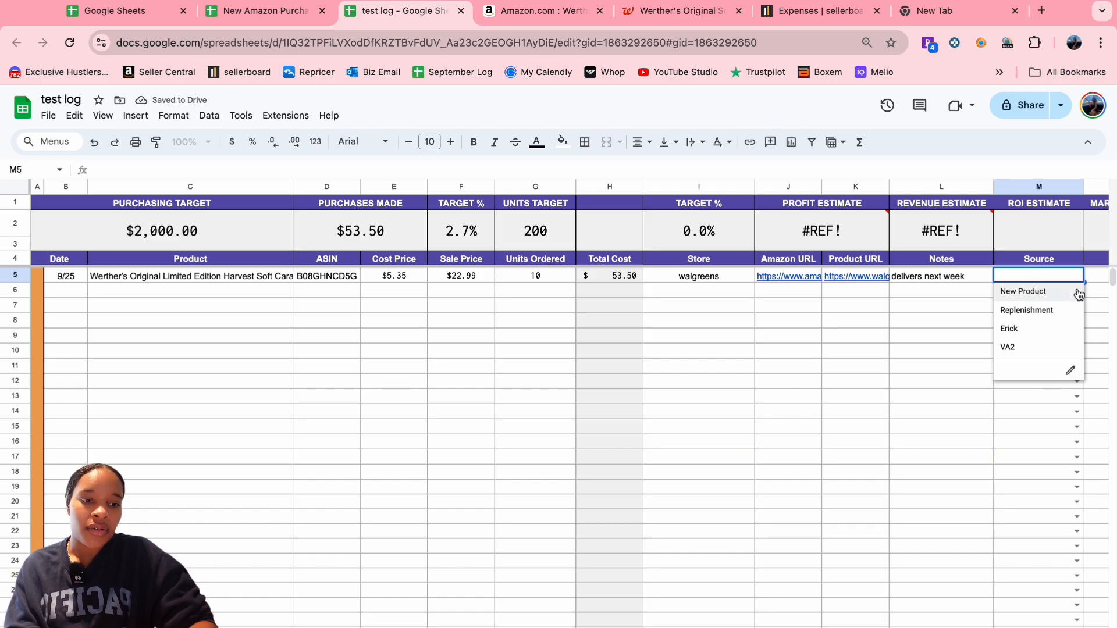
click(1051, 298)
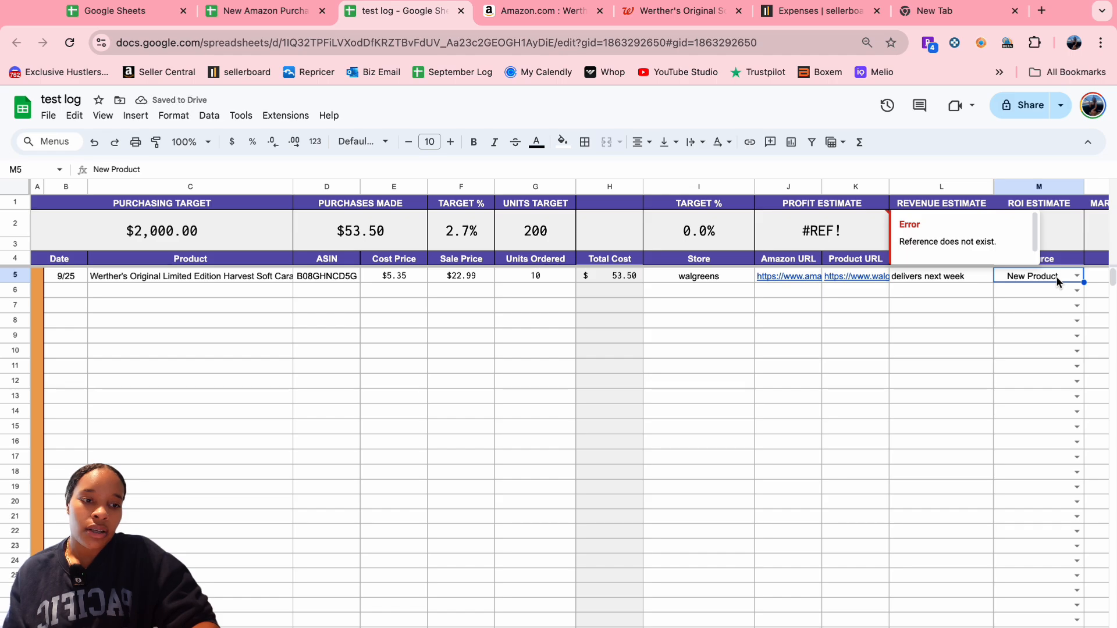
click(1077, 276)
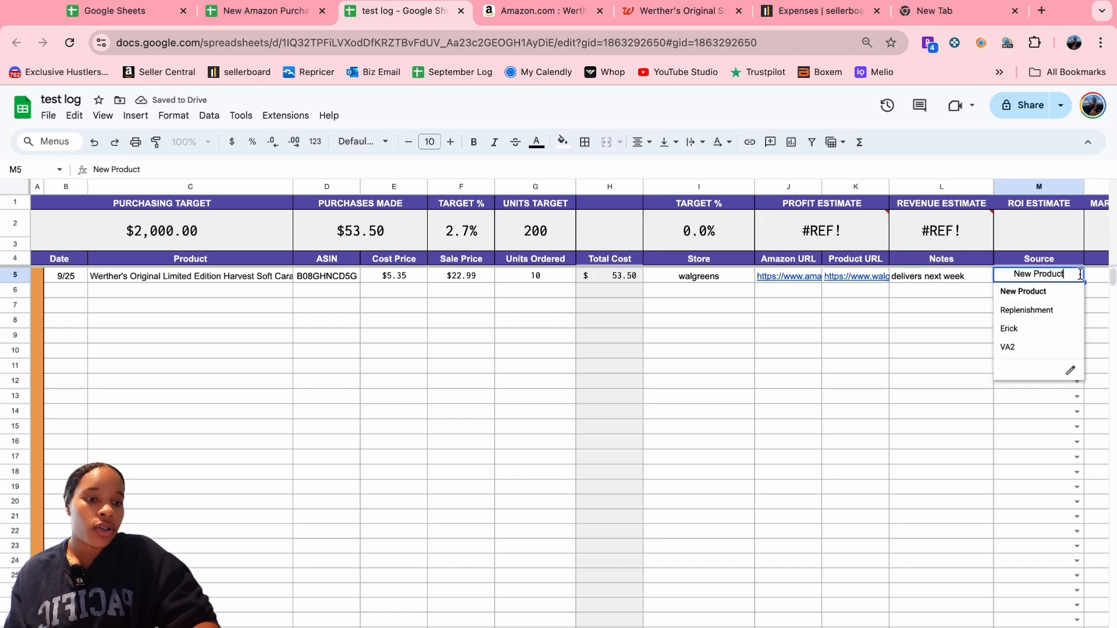
click(1035, 312)
double_click(1040, 309)
click(857, 305)
scroll(861, 299, right, 3)
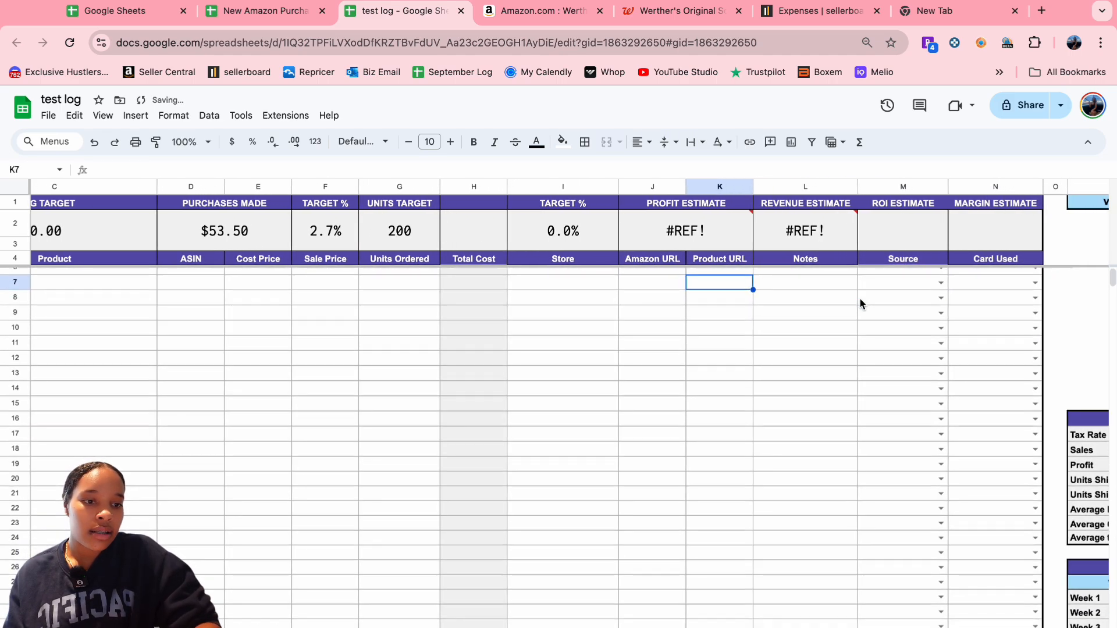
- Set row 5's Card Used dropdown to Amex
click(1047, 276)
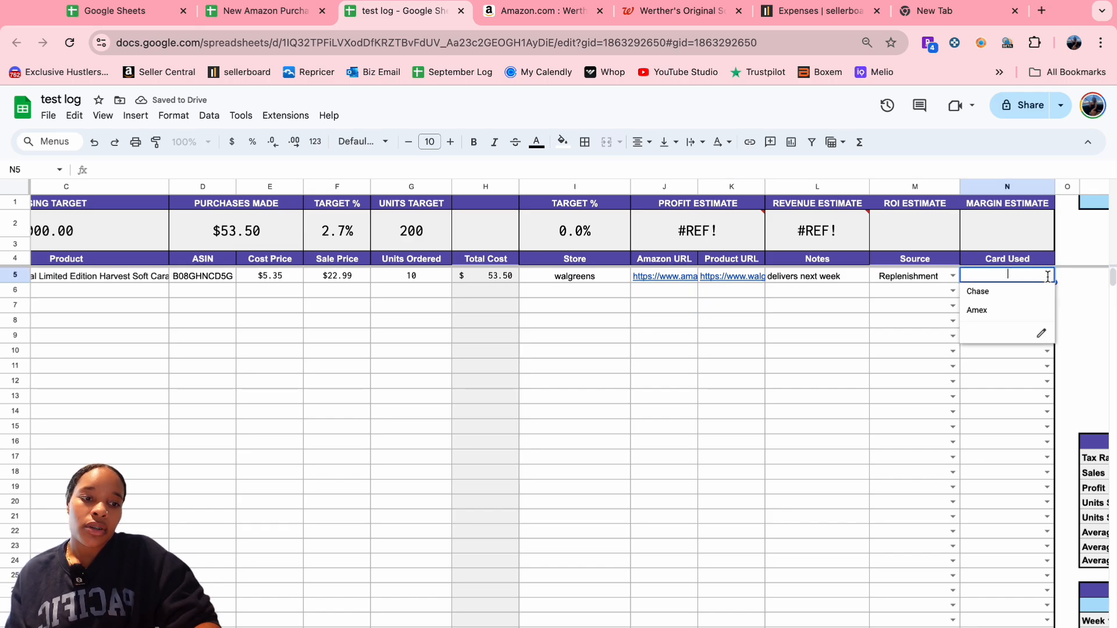
click(1041, 284)
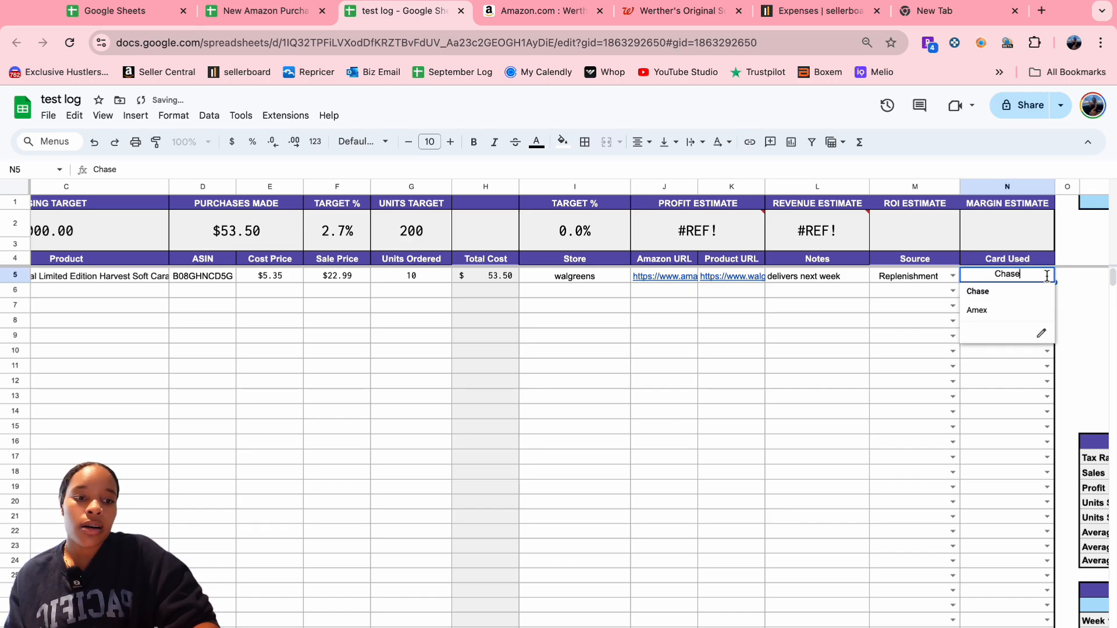
click(989, 310)
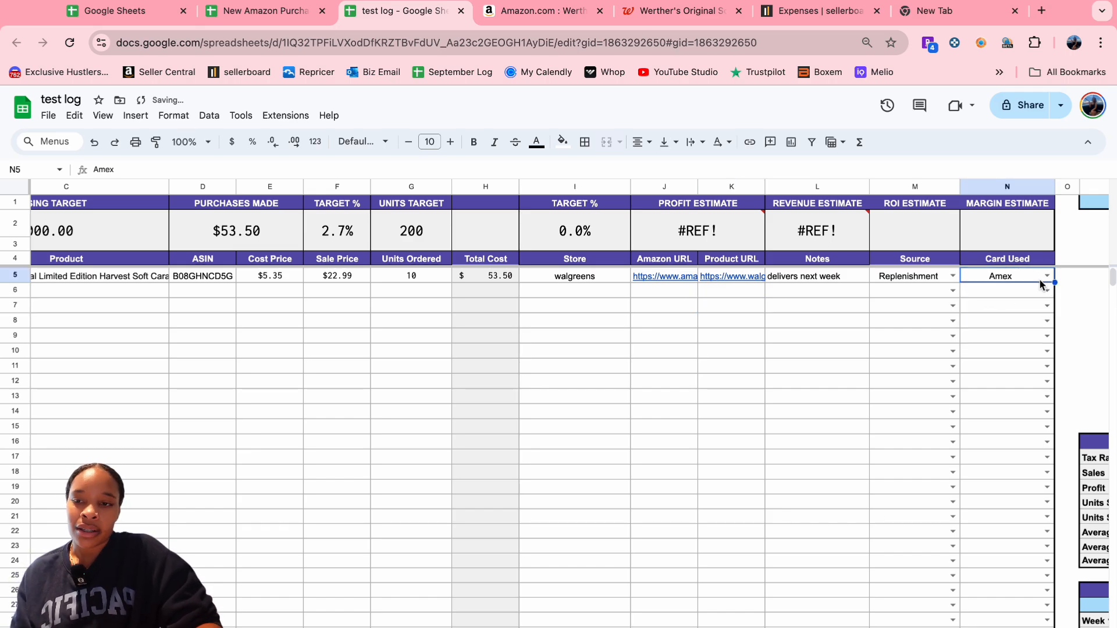
click(1041, 277)
- Give the Amex option a dark green colour in the Card Used validation rules
click(1041, 336)
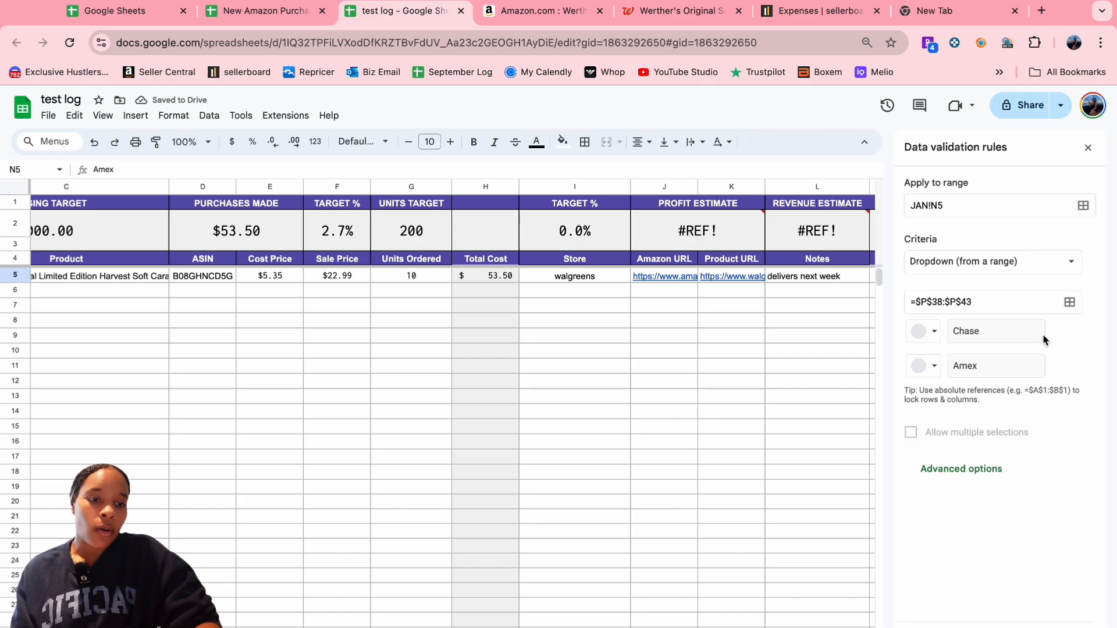
click(993, 366)
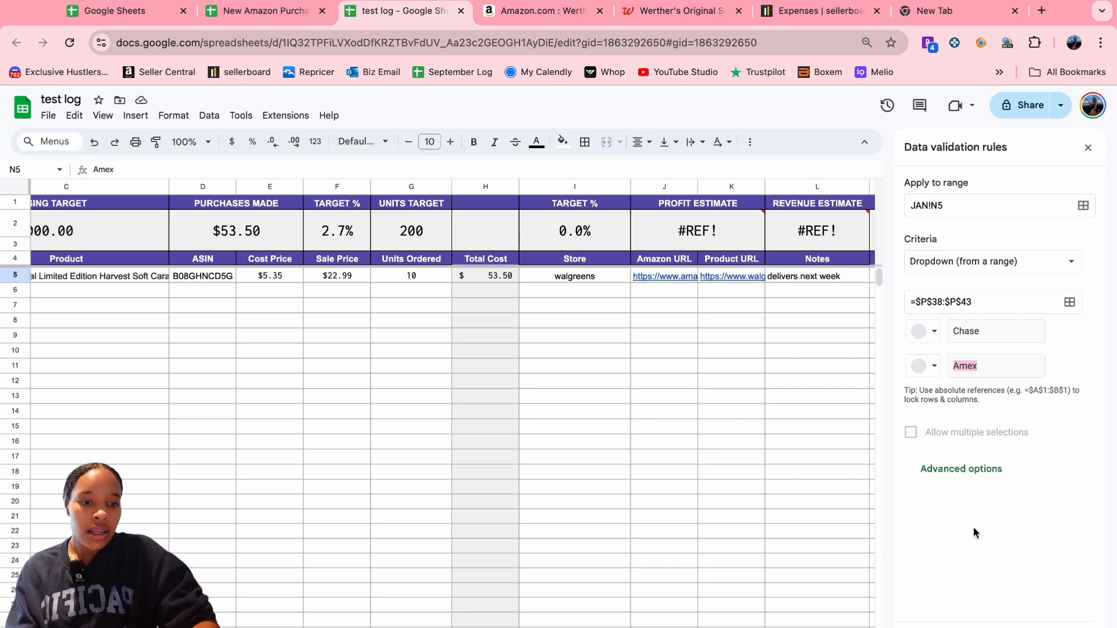
click(933, 373)
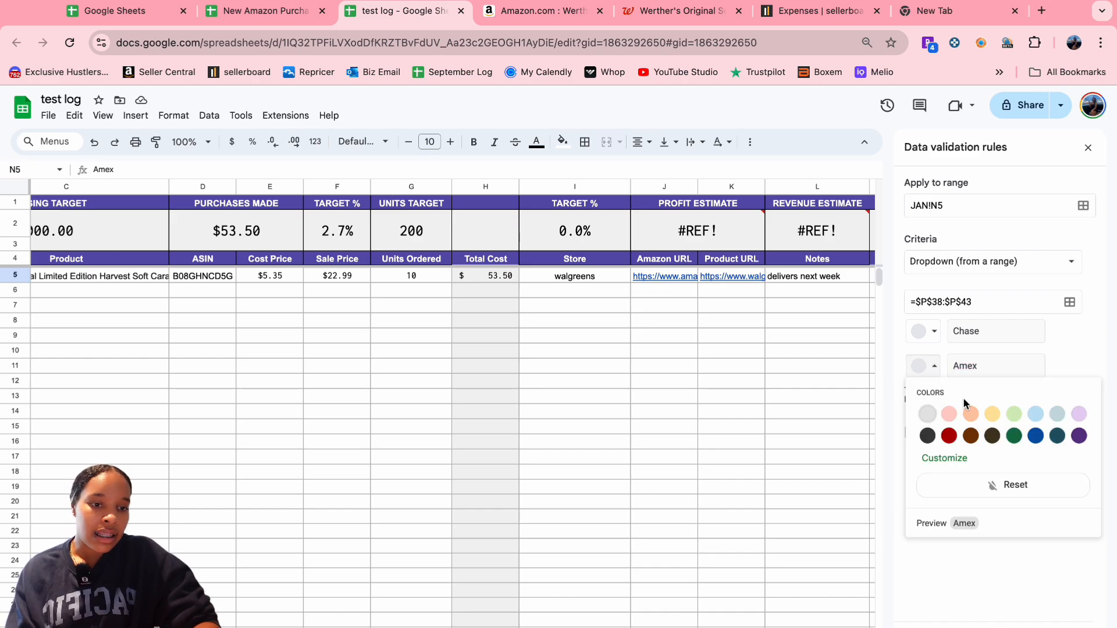
click(1008, 435)
click(1086, 148)
click(673, 356)
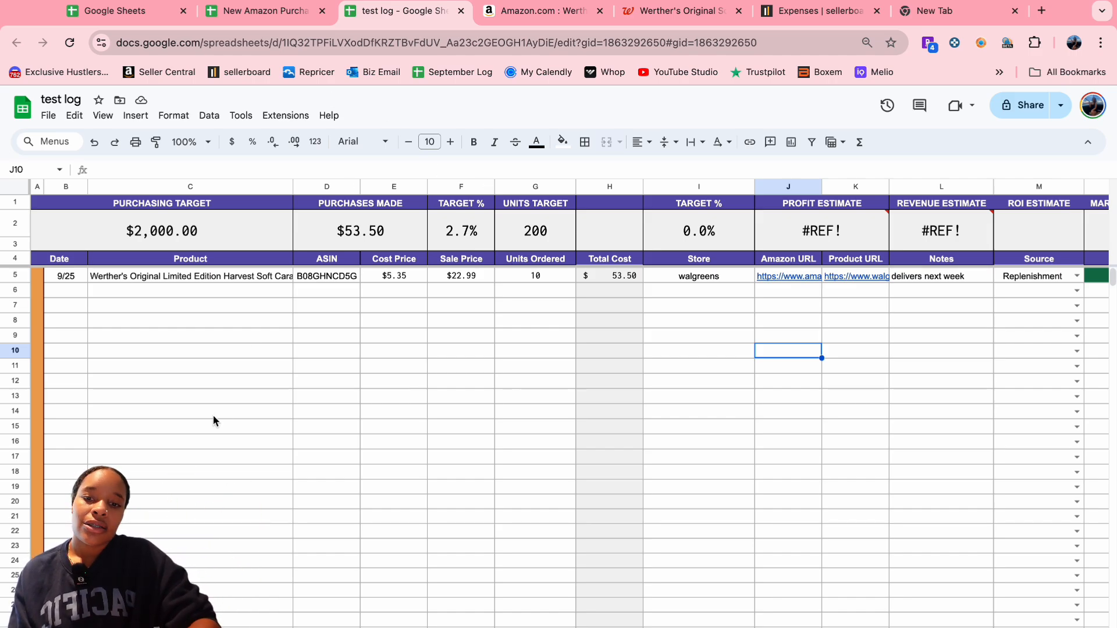
- Change the purchasing target value in A2:C3 so it reads $53.50
click(163, 231)
double_click(163, 234)
double_click(153, 221)
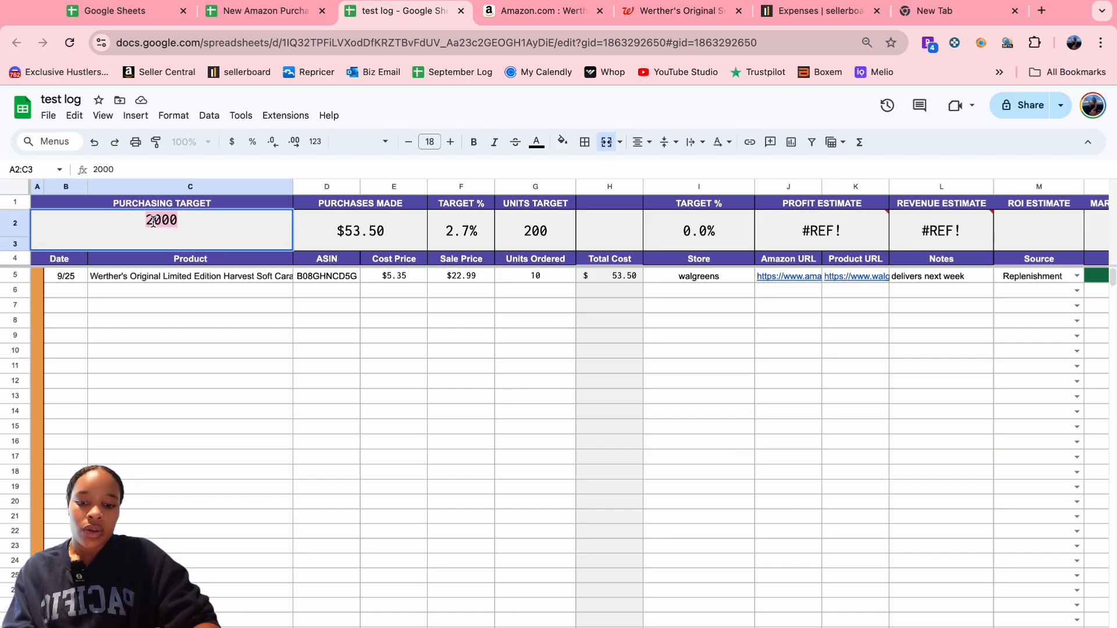
text(10,)
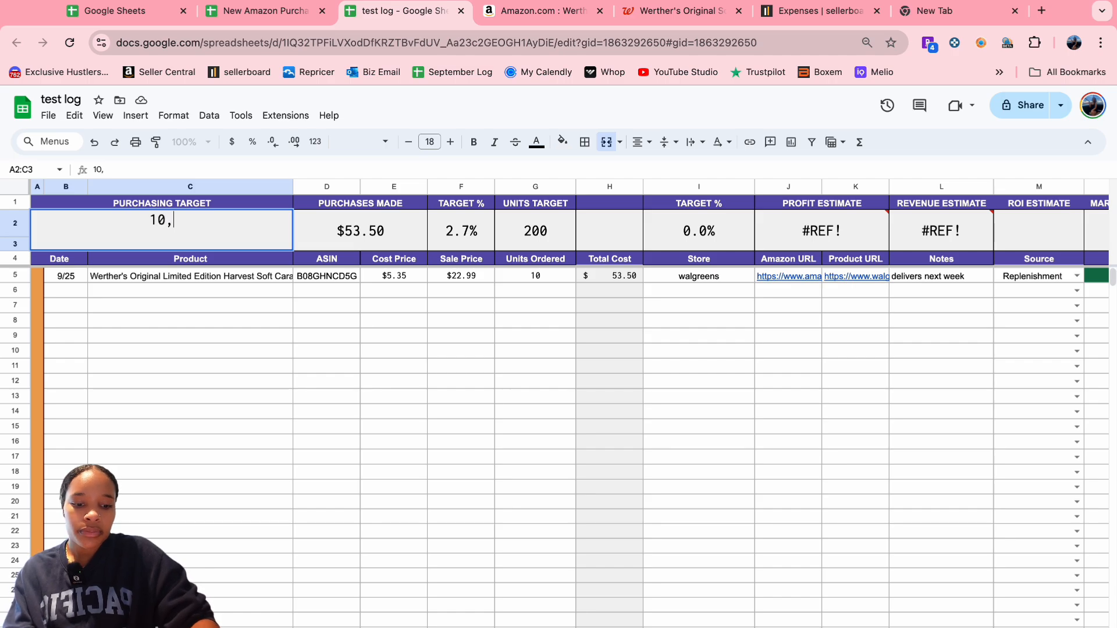
text(000)
click(188, 335)
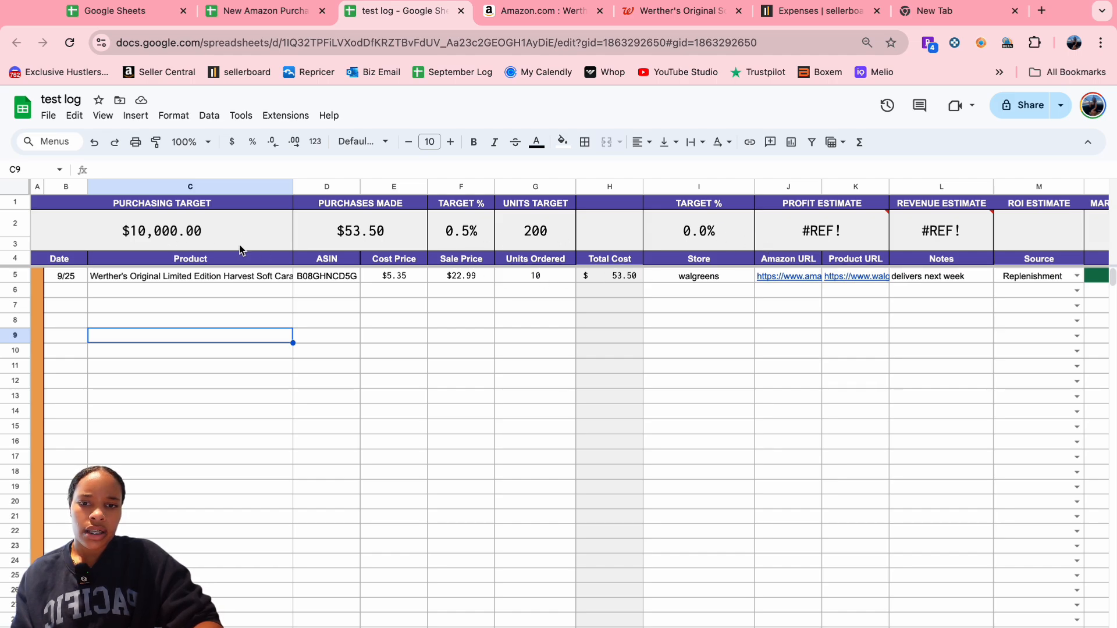
double_click(201, 240)
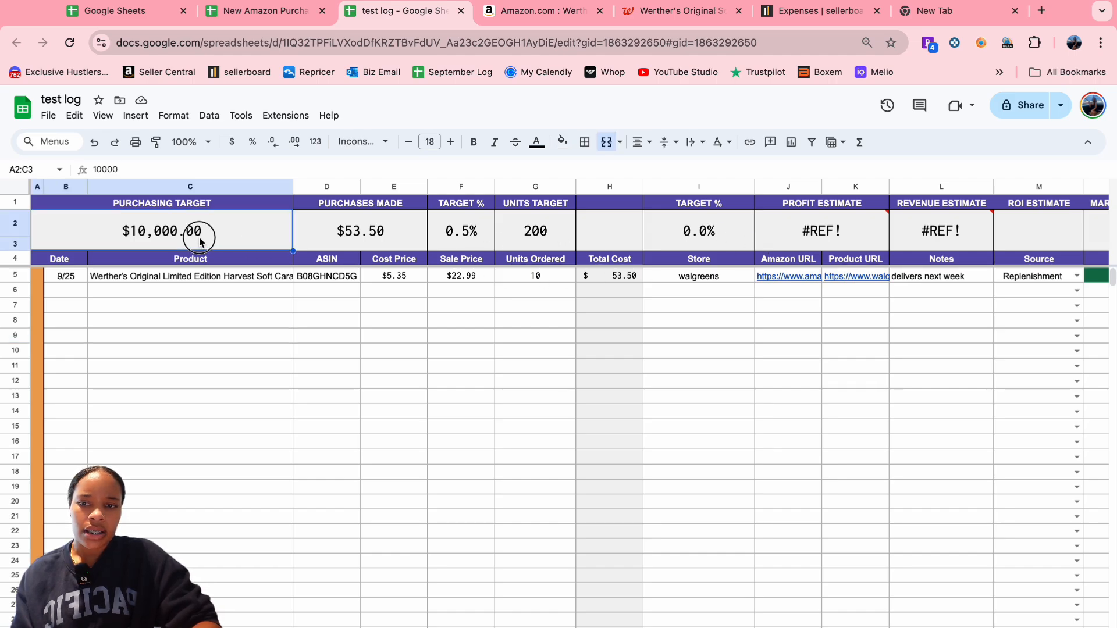
double_click(168, 224)
text(5)
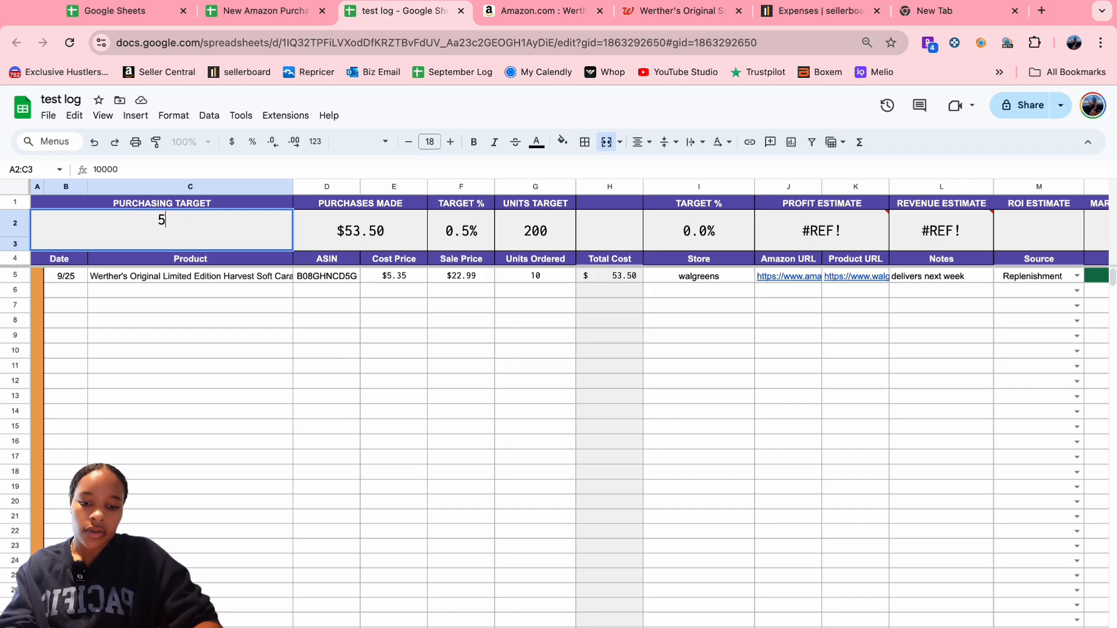
drag(300, 353, 303, 365)
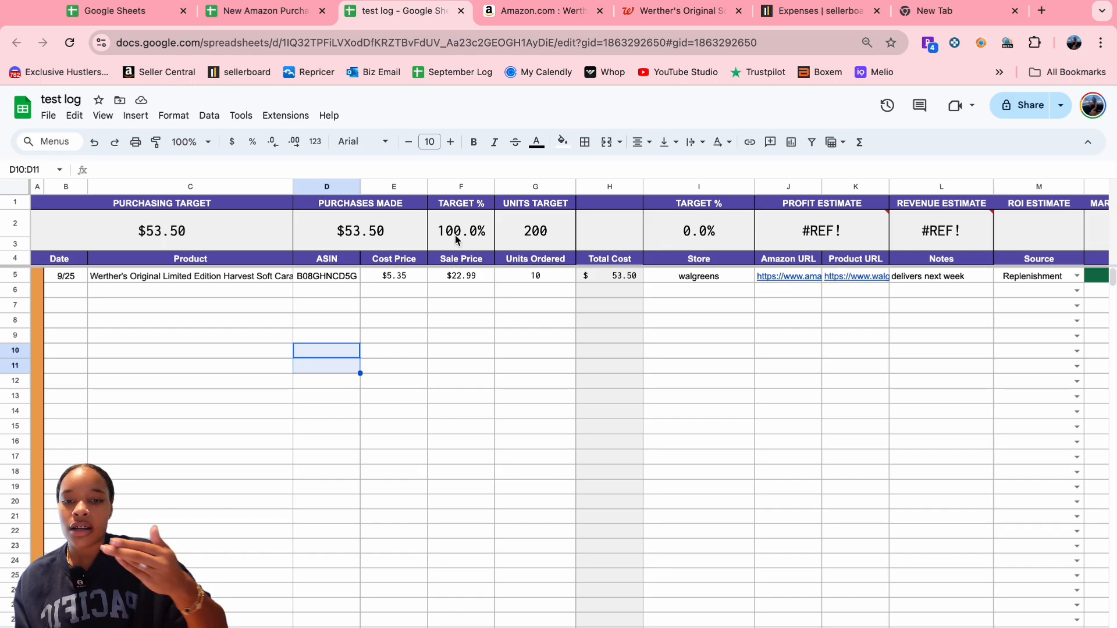
- Raise the Units Target in G2 from 200 to 1,000
click(538, 233)
double_click(531, 223)
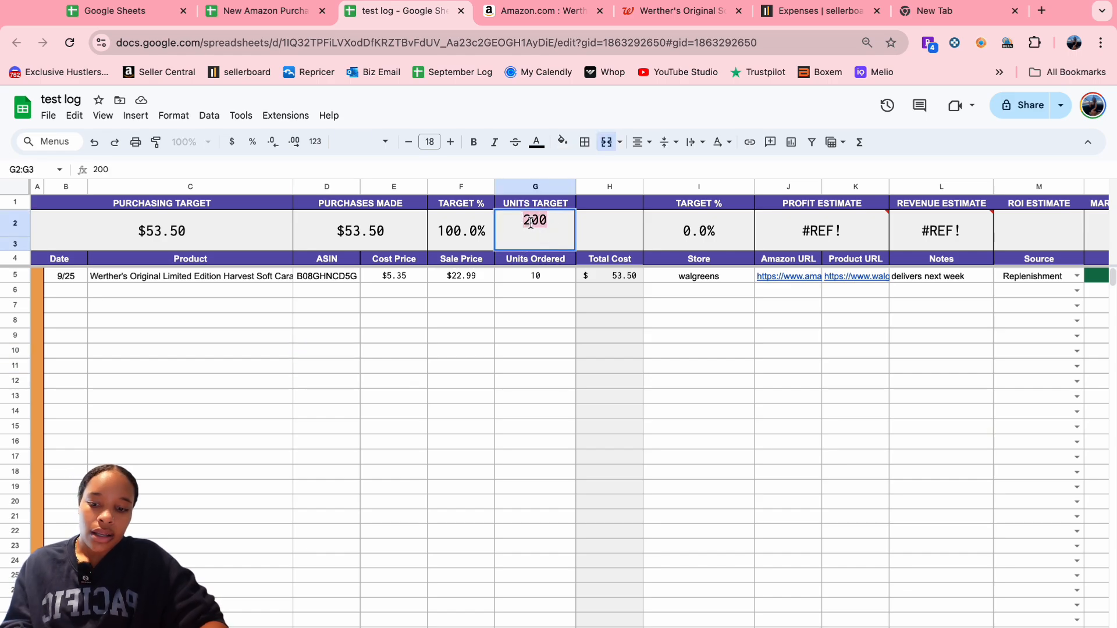
click(538, 350)
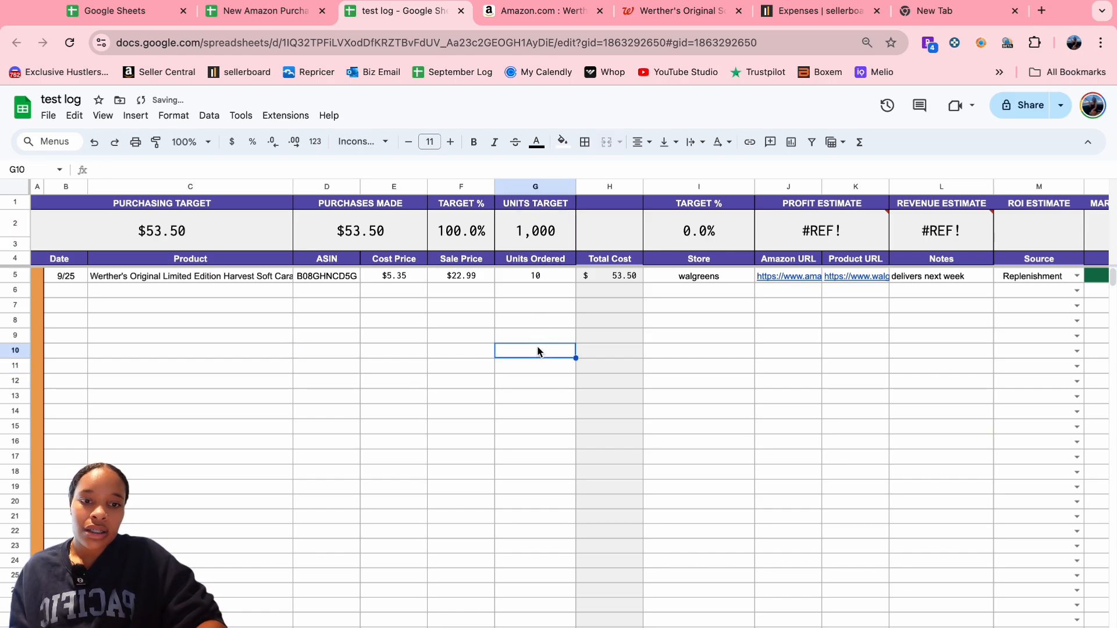
scroll(682, 291, right, 3)
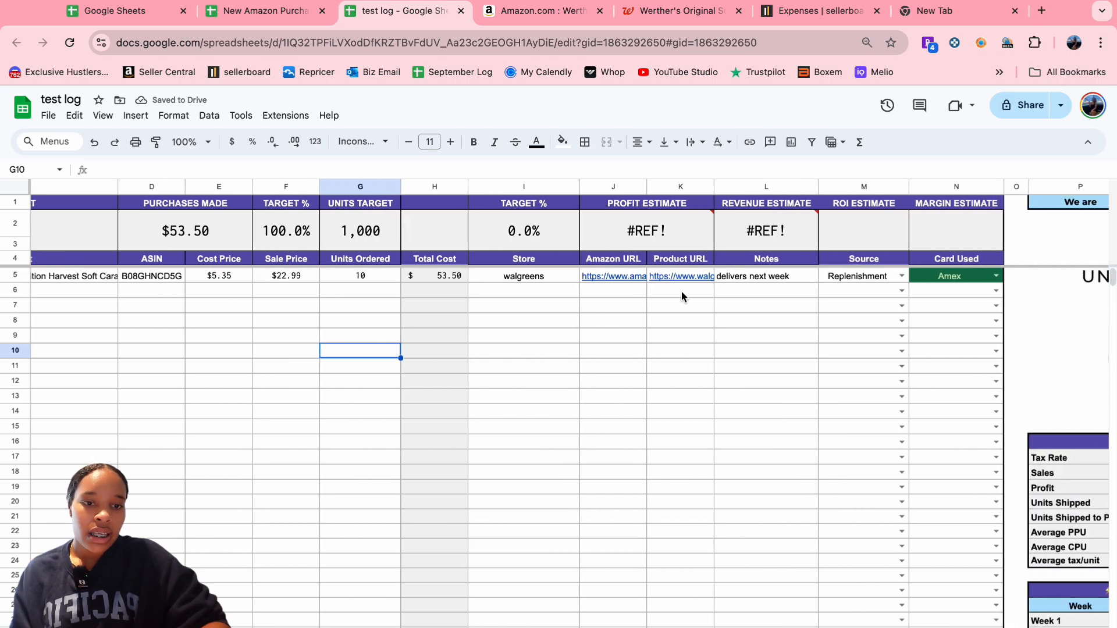
- Leave the test log unchanged and return to the sellerboard Expenses page
right_click(650, 209)
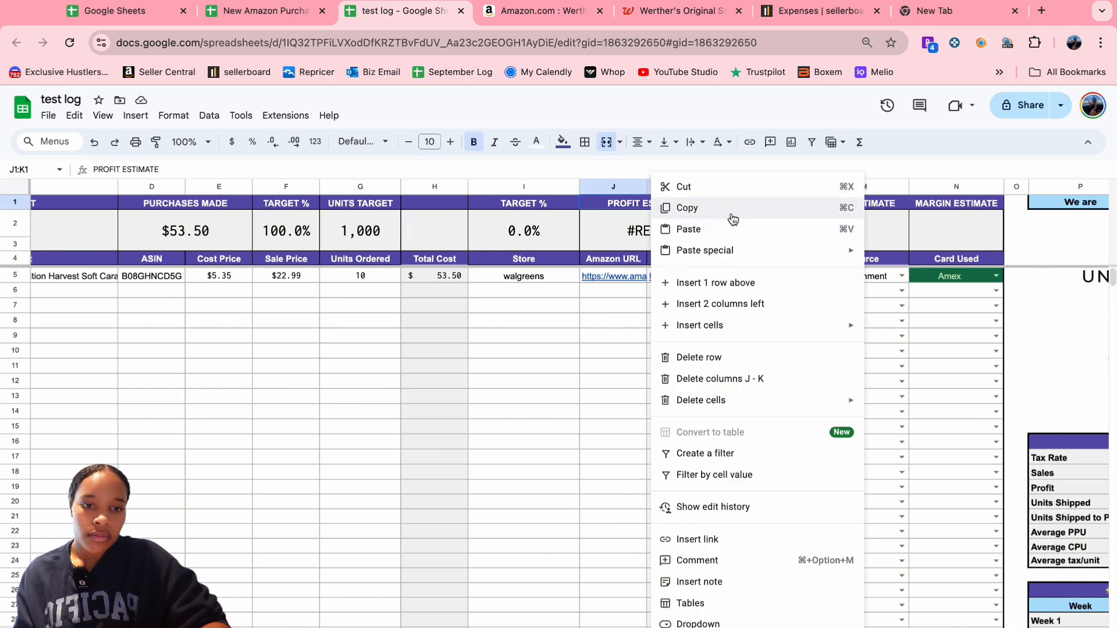
click(573, 413)
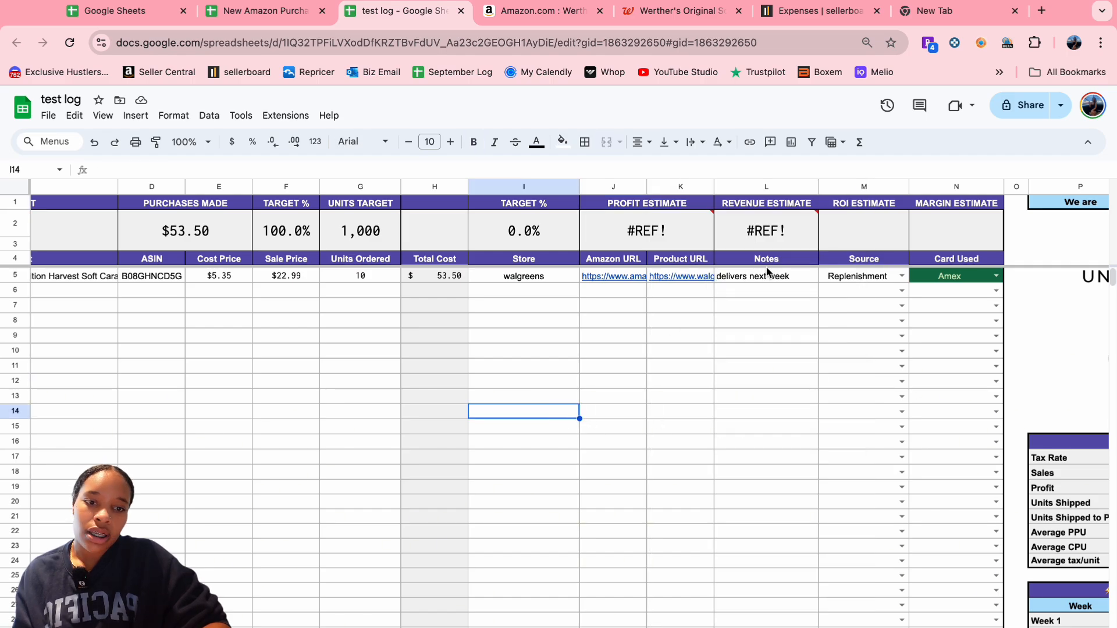
scroll(689, 291, left, 3)
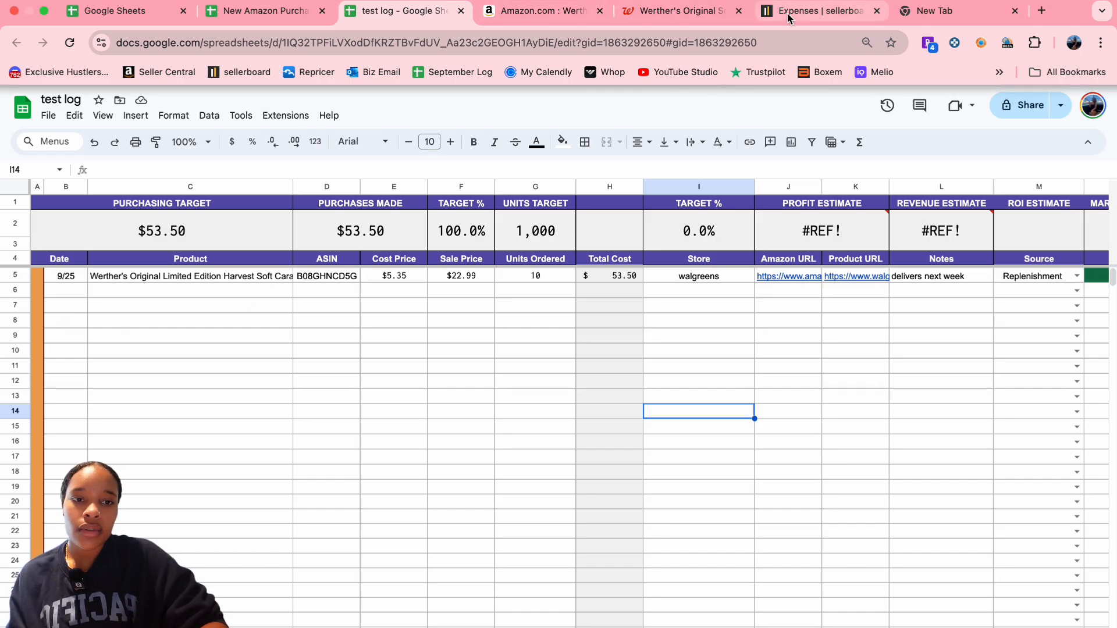
click(815, 12)
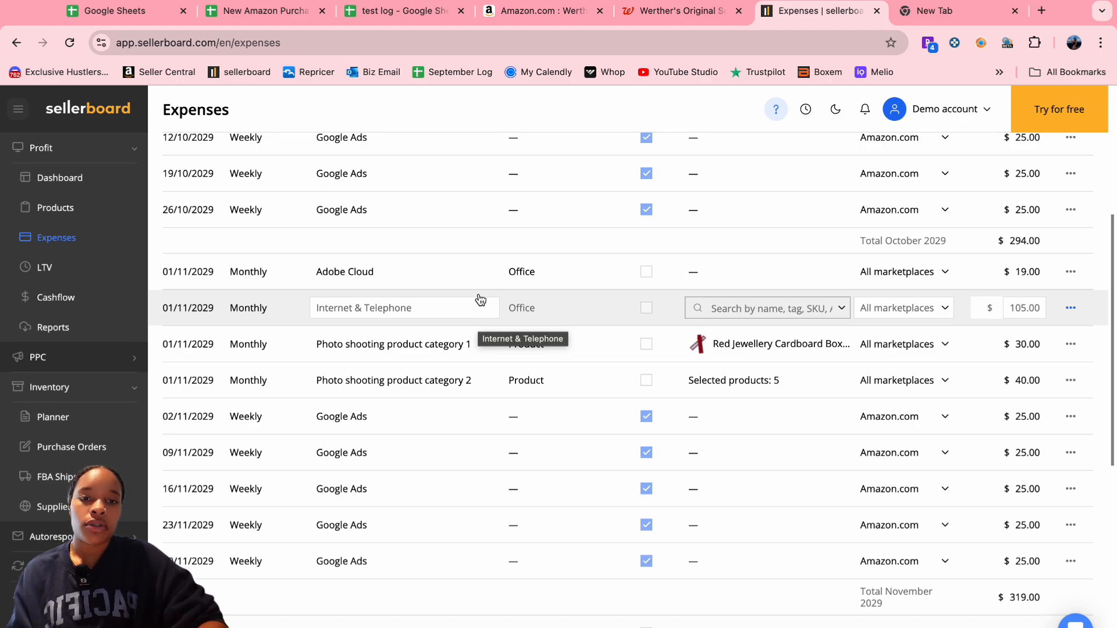
- Review the Walgreens page and Werther's Amazon listing, then return to the test log
click(696, 18)
click(559, 18)
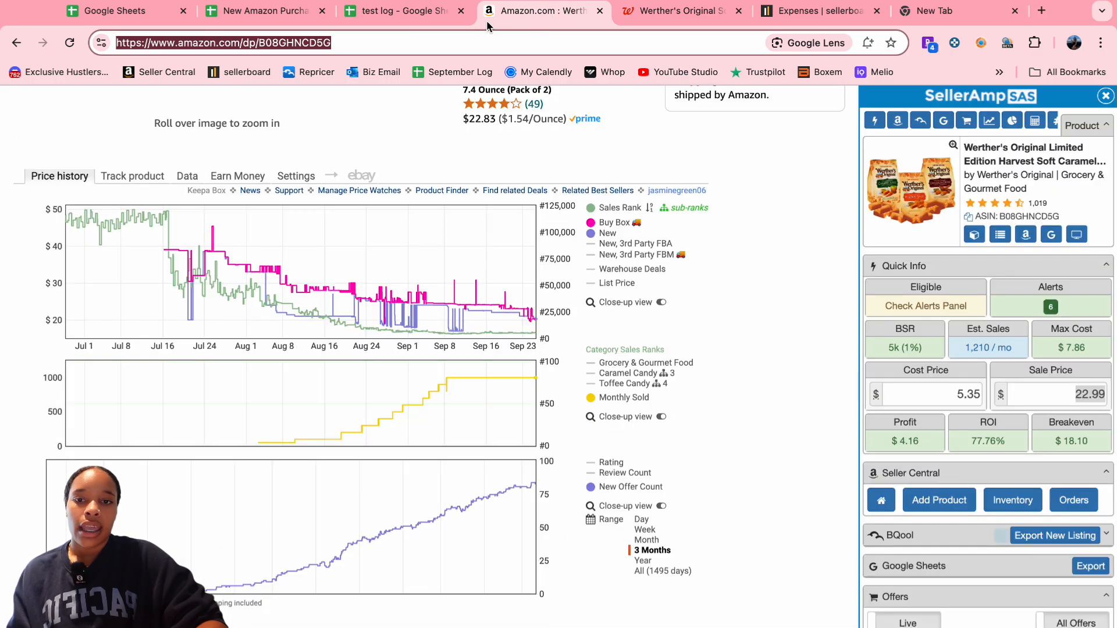
click(426, 21)
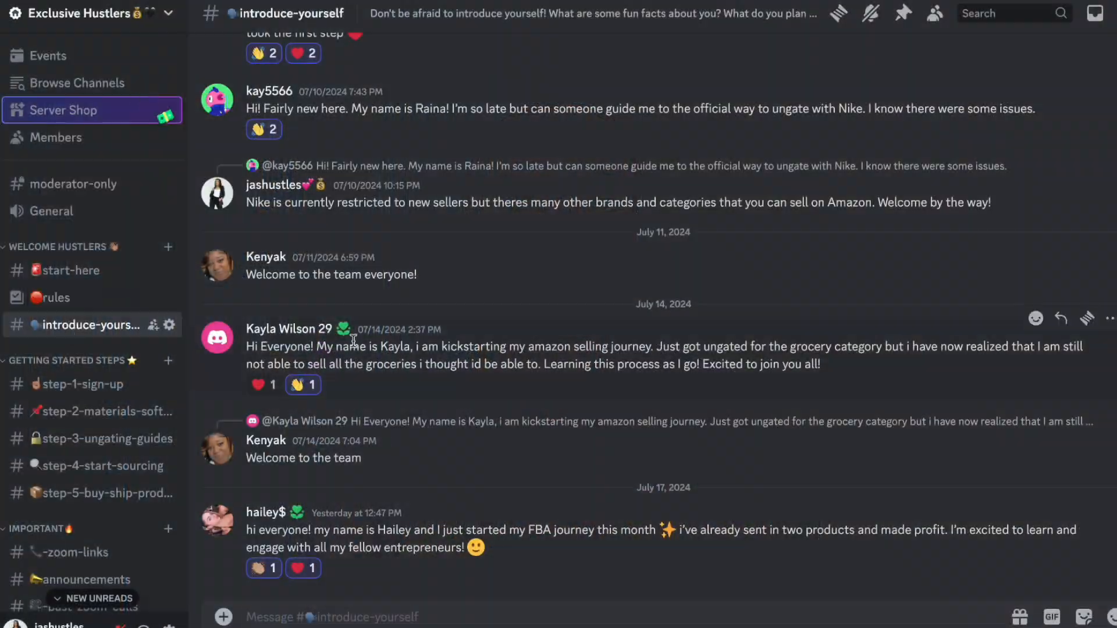
scroll(640, 320, up, 10)
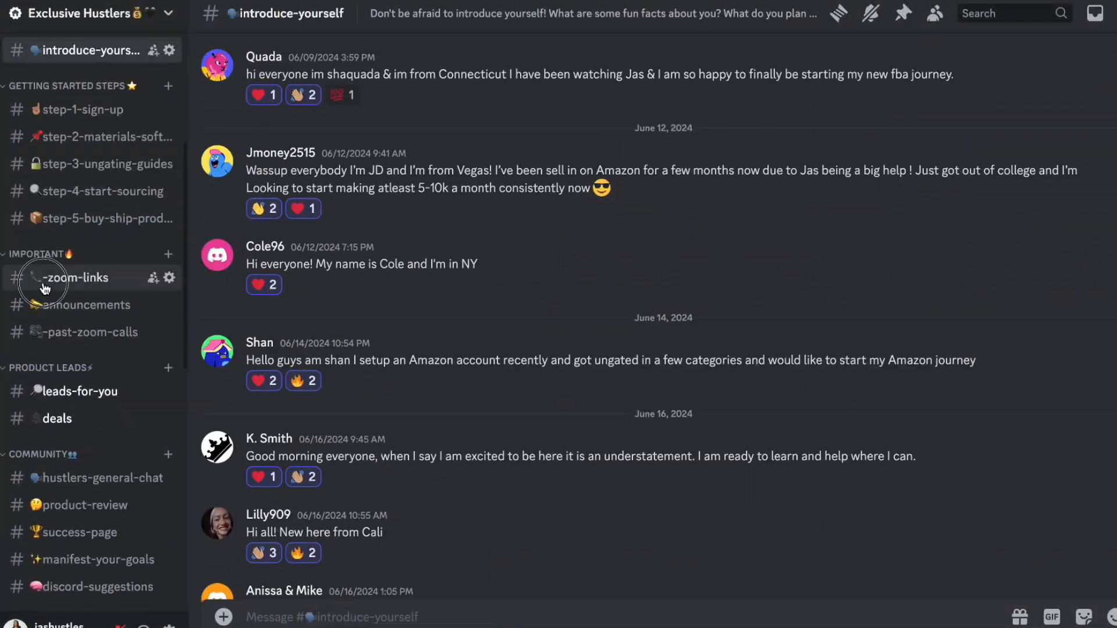
click(88, 305)
scroll(249, 349, up, 10)
click(88, 332)
scroll(504, 231, up, 10)
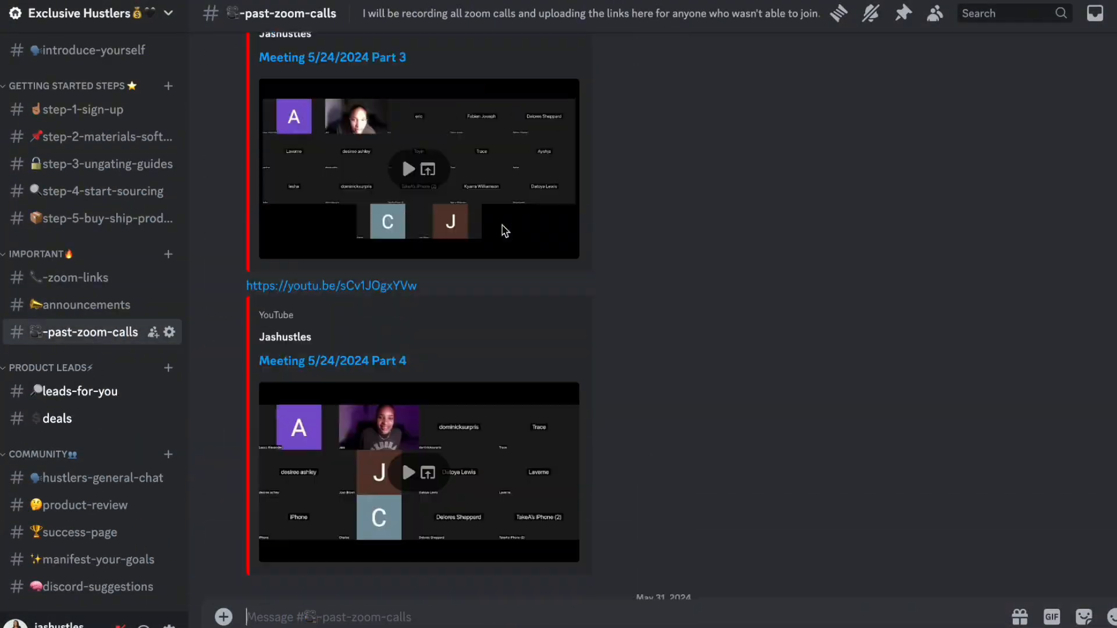
scroll(94, 465, down, 1)
click(82, 496)
scroll(443, 213, up, 10)
scroll(162, 414, down, 10)
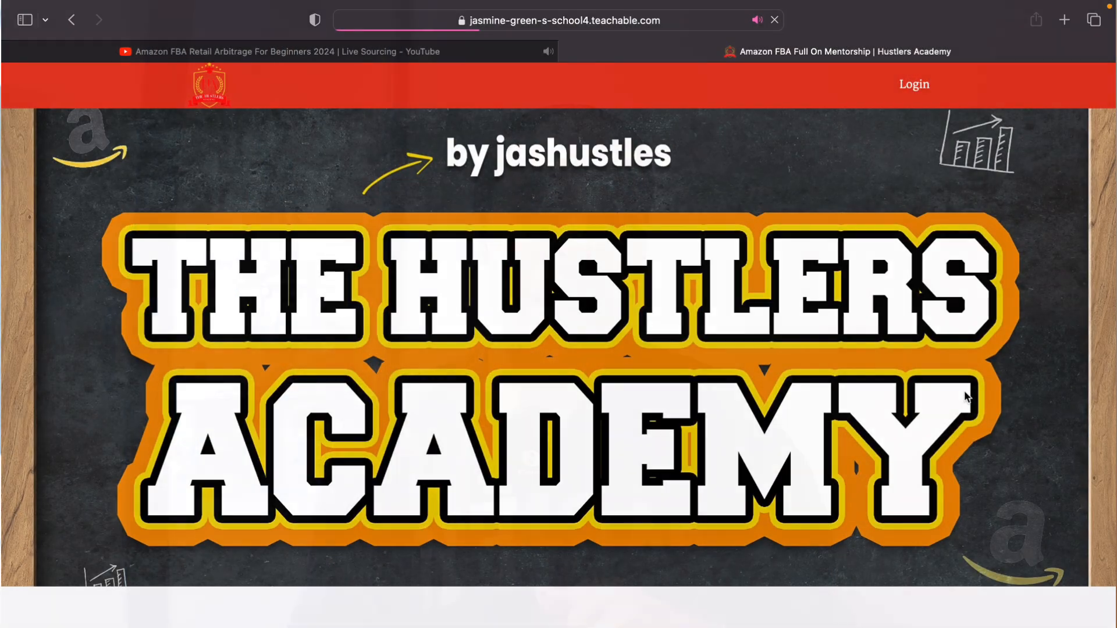
- Scroll the Hustlers Academy page down to the enrollment application form with email and experience questions
scroll(966, 398, down, 5)
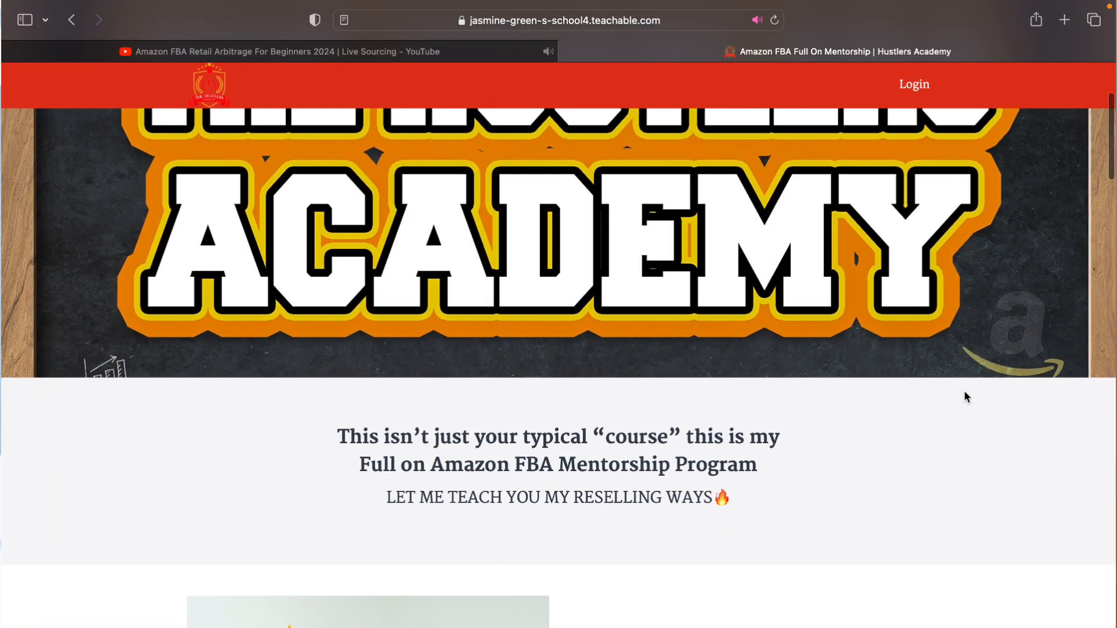
scroll(965, 392, down, 15)
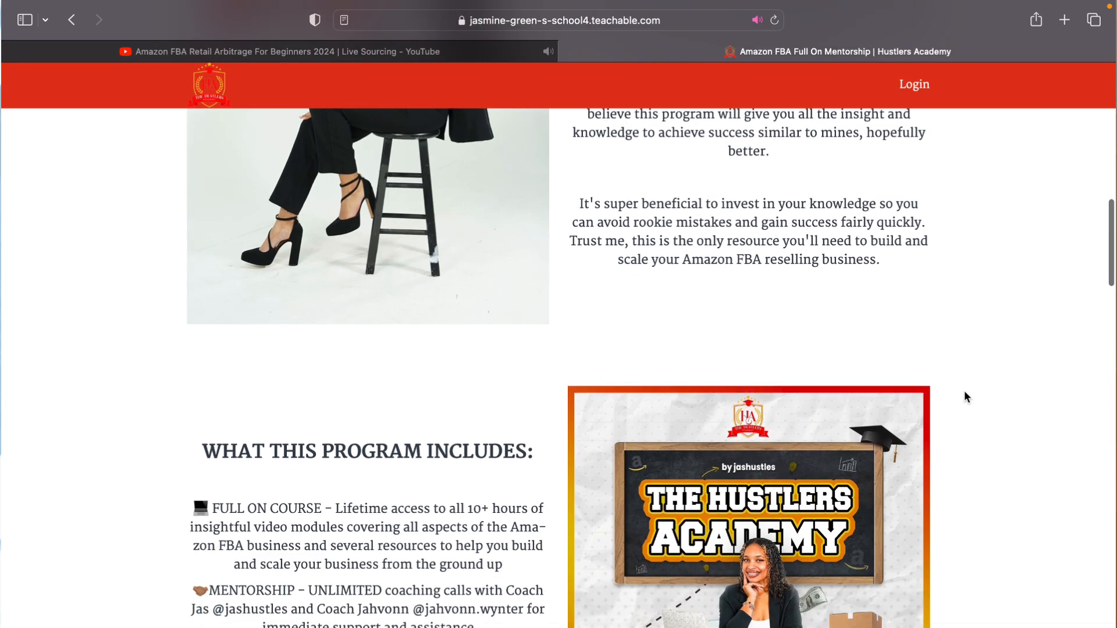
scroll(965, 397, down, 10)
scroll(965, 398, down, 6)
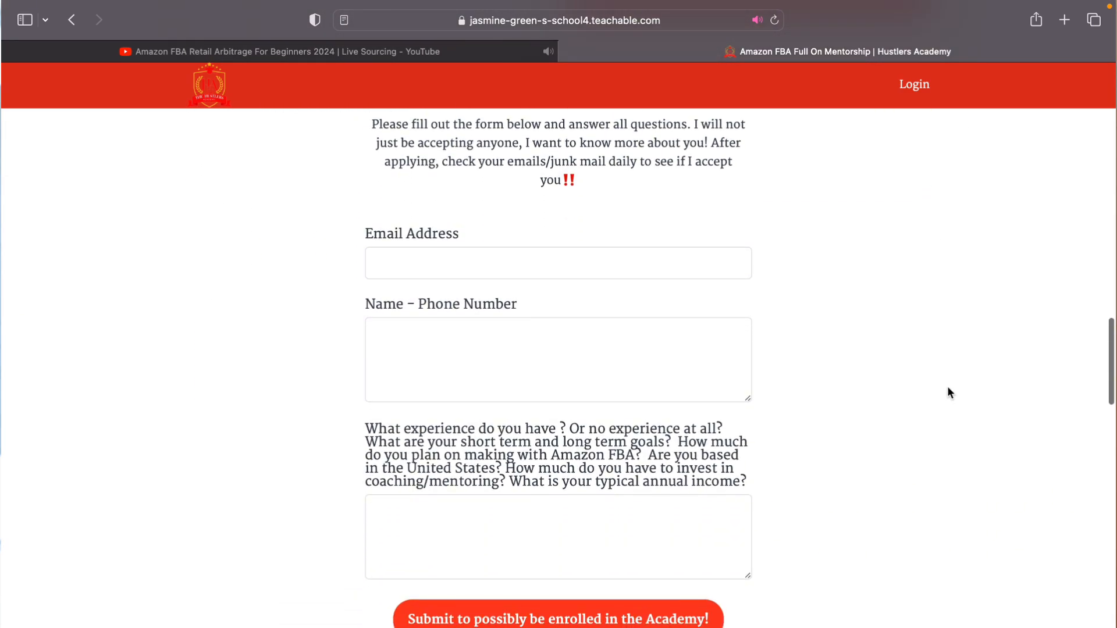